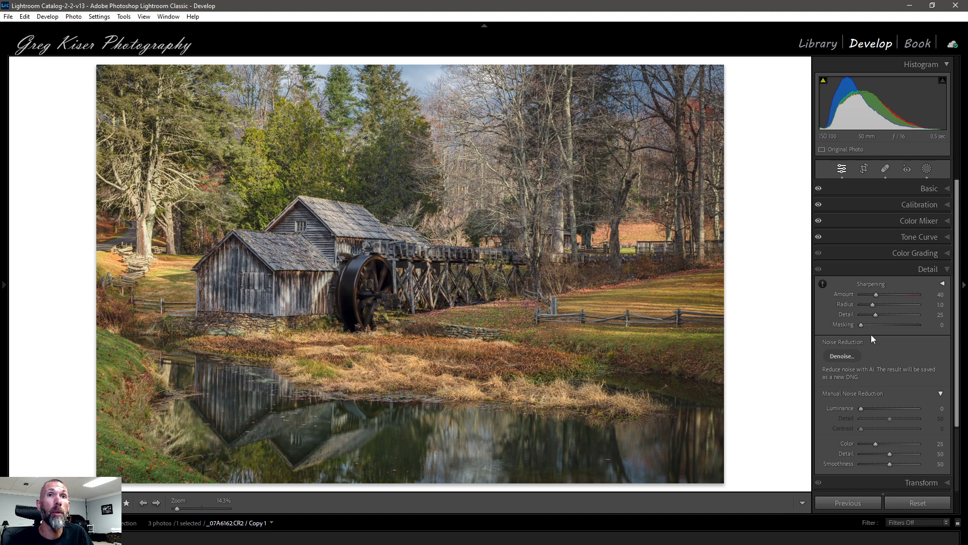
# Review the Basic panel adjustments, then reopen the Detail panel.
pyautogui.click(943, 188)
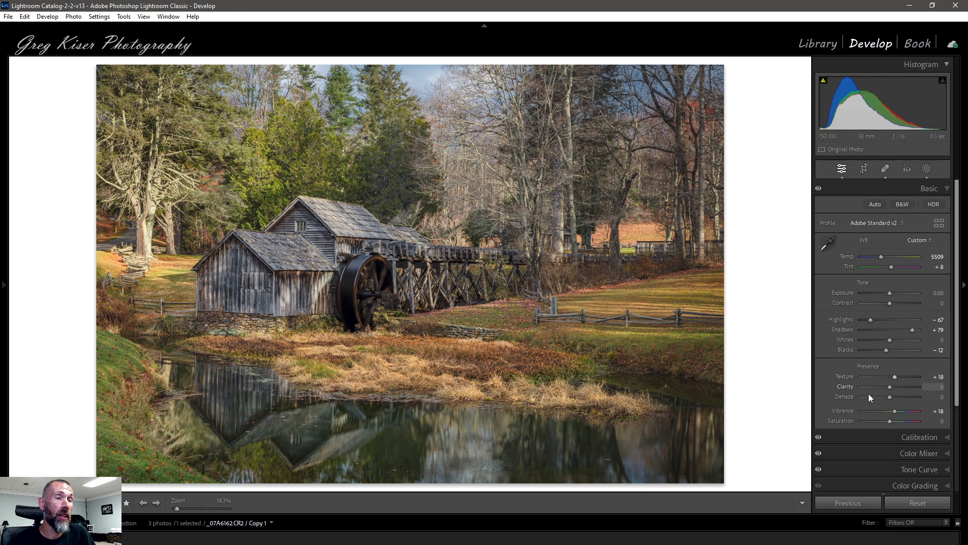
pyautogui.scroll(-3, 876, 398)
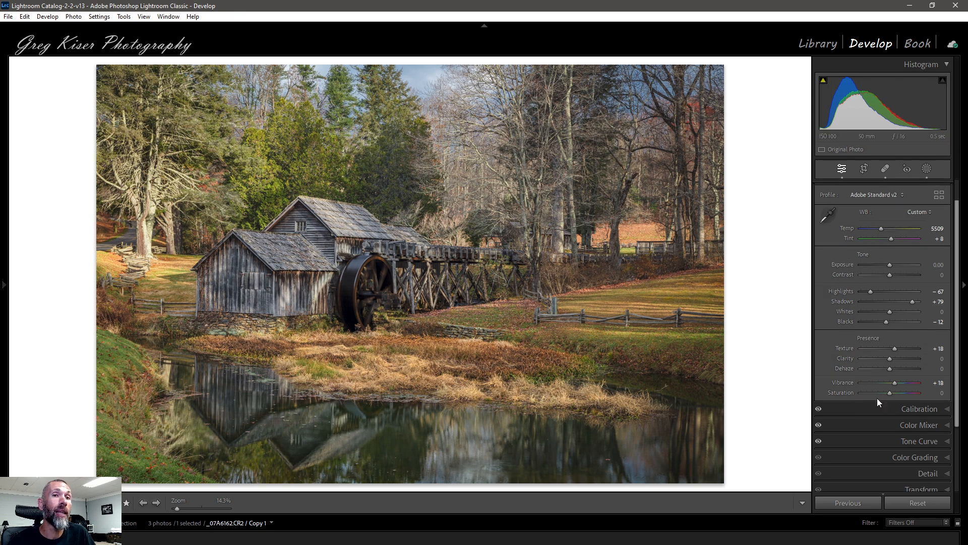
pyautogui.click(927, 444)
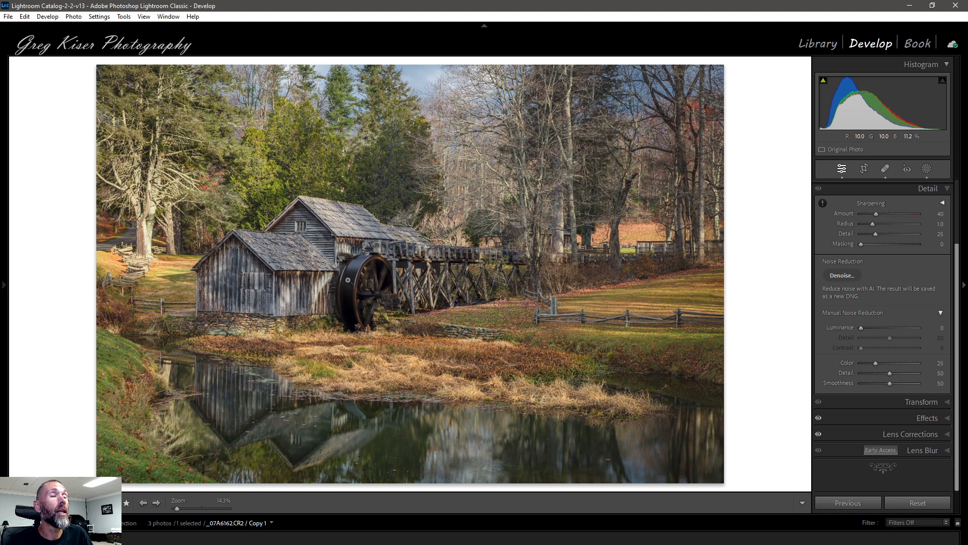
# Zoom to 100% on the water wheel and pan around to inspect noise and detail.
pyautogui.click(347, 280)
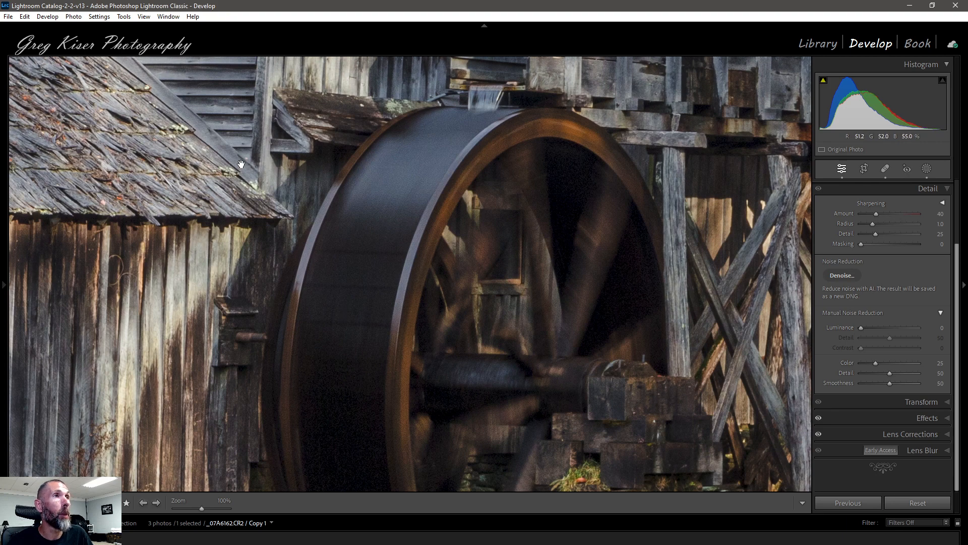
pyautogui.moveTo(241, 165); pyautogui.dragTo(303, 101)
pyautogui.moveTo(292, 307); pyautogui.dragTo(286, 151)
pyautogui.moveTo(320, 284); pyautogui.dragTo(365, 335)
pyautogui.moveTo(271, 195); pyautogui.dragTo(271, 285)
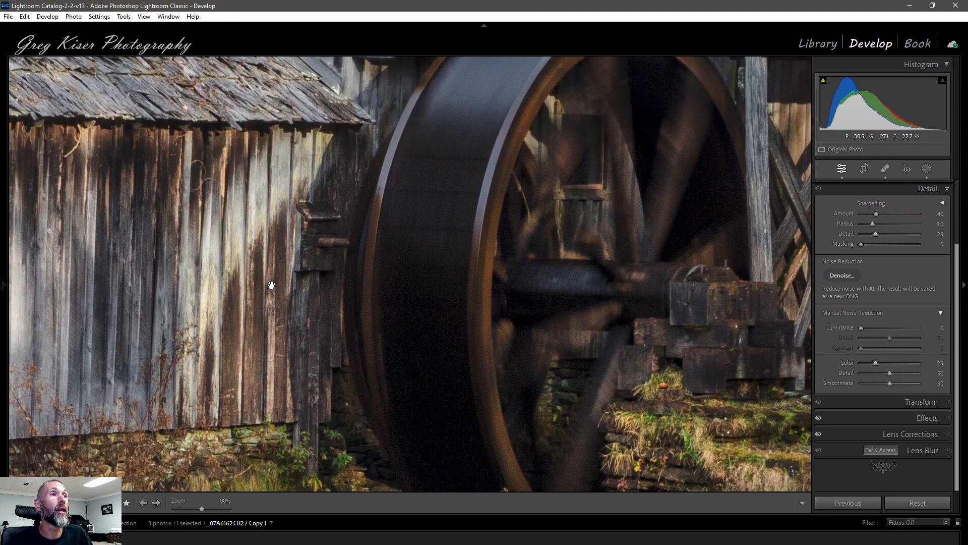
pyautogui.moveTo(241, 240); pyautogui.dragTo(222, 270)
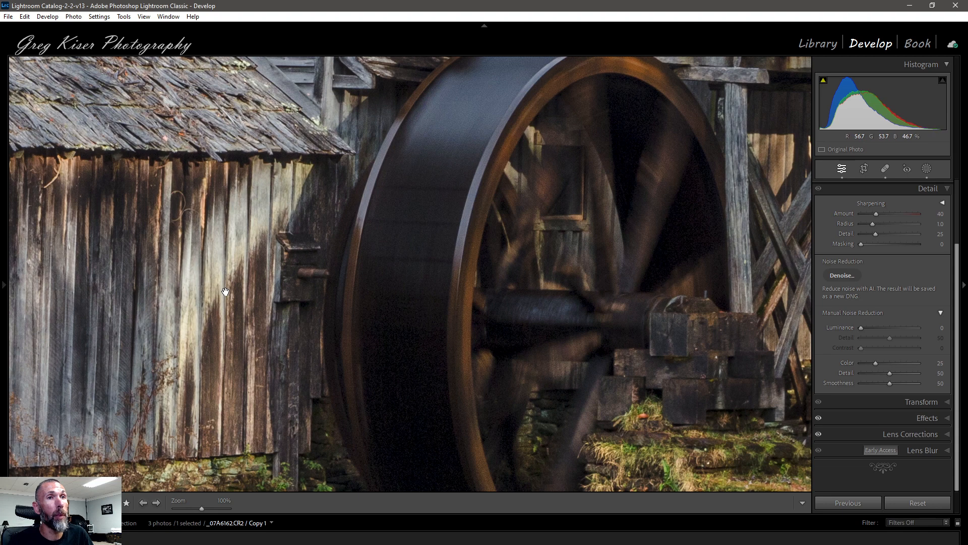
pyautogui.moveTo(415, 233); pyautogui.dragTo(402, 302)
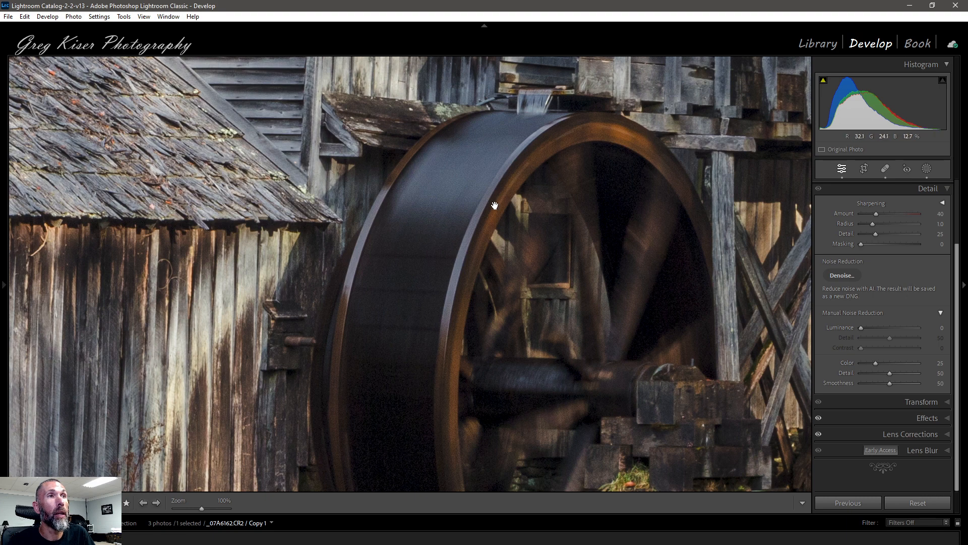
# Zoom the photo to 200% and set Luminance noise reduction to 12.
pyautogui.moveTo(3, 286)
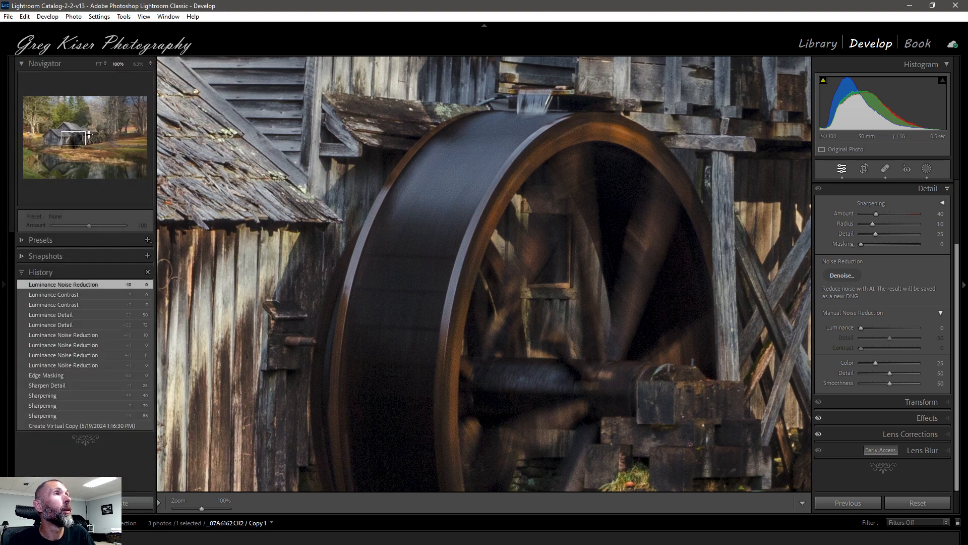
pyautogui.click(150, 65)
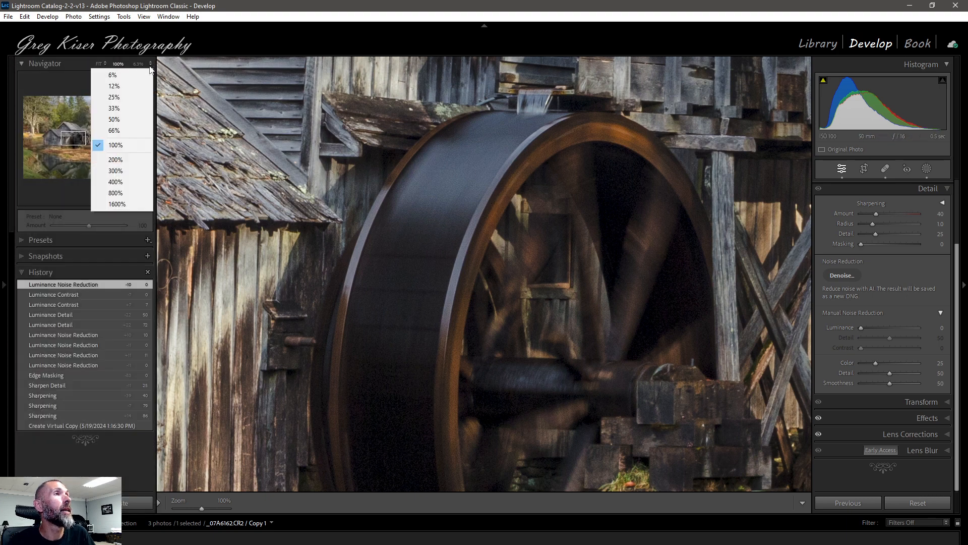
pyautogui.click(138, 159)
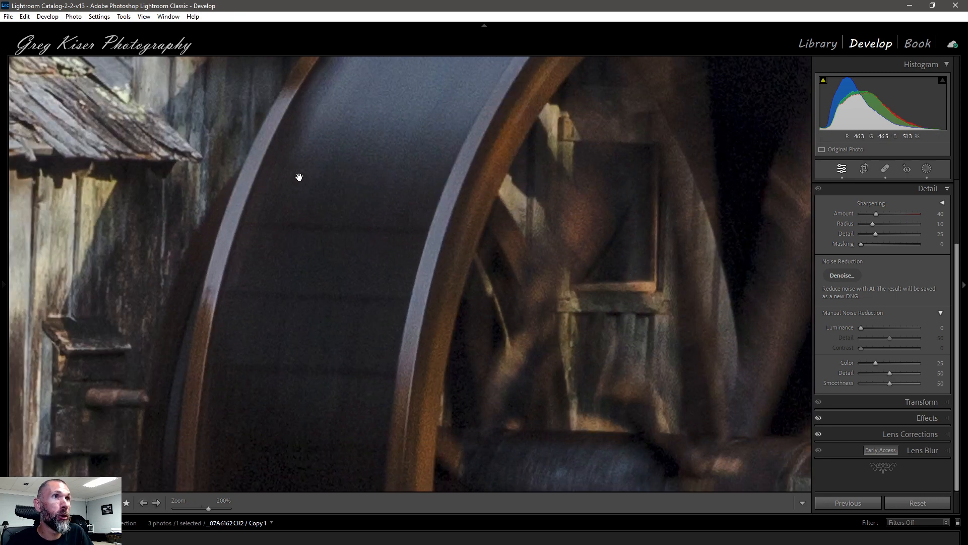
pyautogui.moveTo(378, 168); pyautogui.dragTo(386, 295)
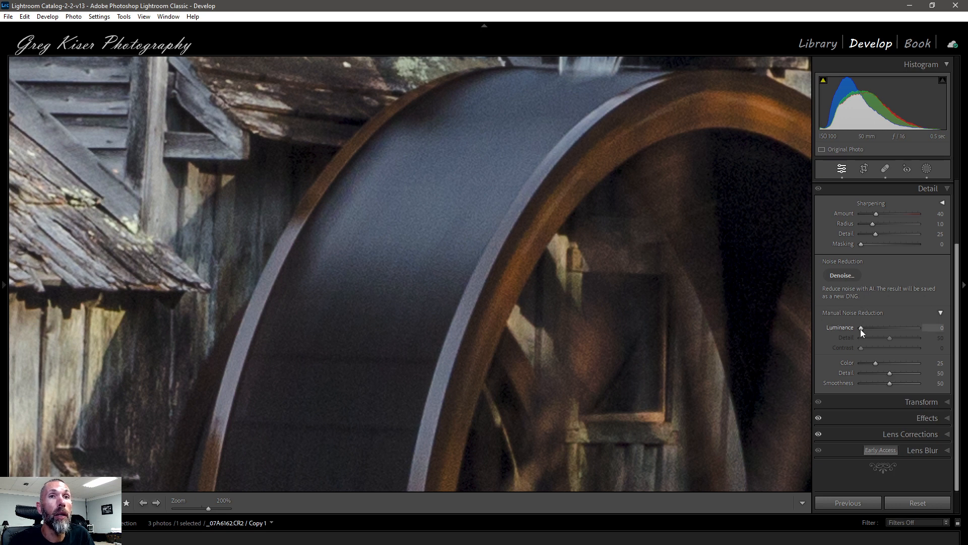
pyautogui.moveTo(860, 329); pyautogui.dragTo(861, 329)
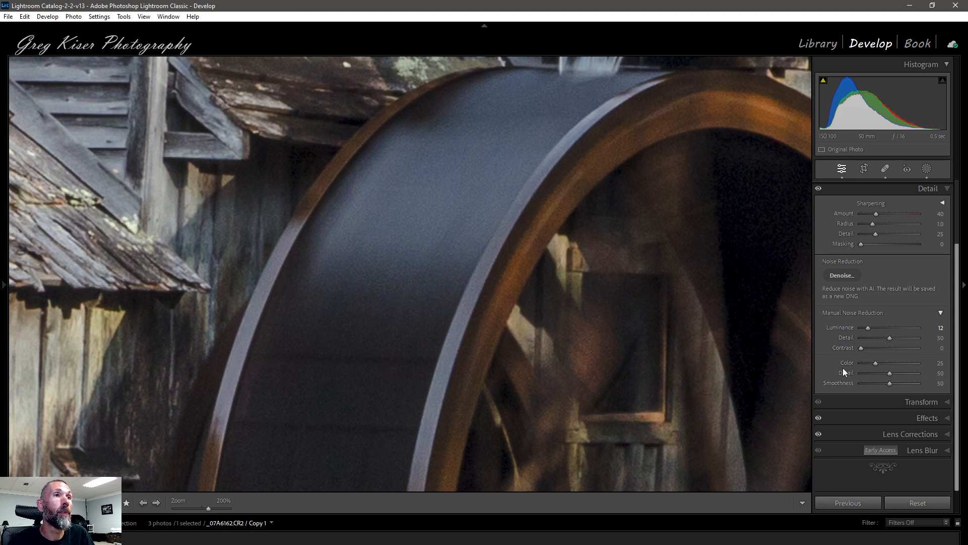
# Zoom back to 100% on the grass below the wheel and set the Sharpening Amount to 71.
pyautogui.moveTo(0, 175)
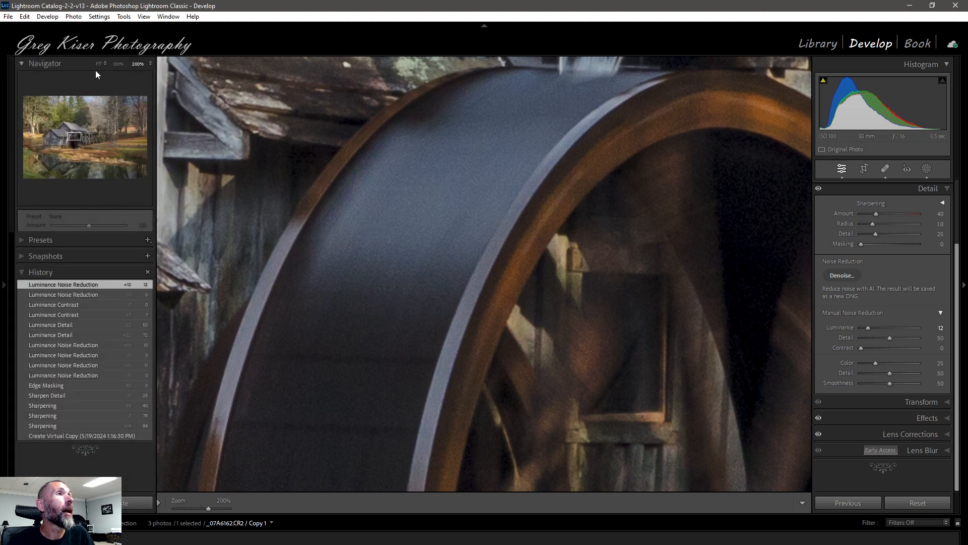
pyautogui.click(117, 64)
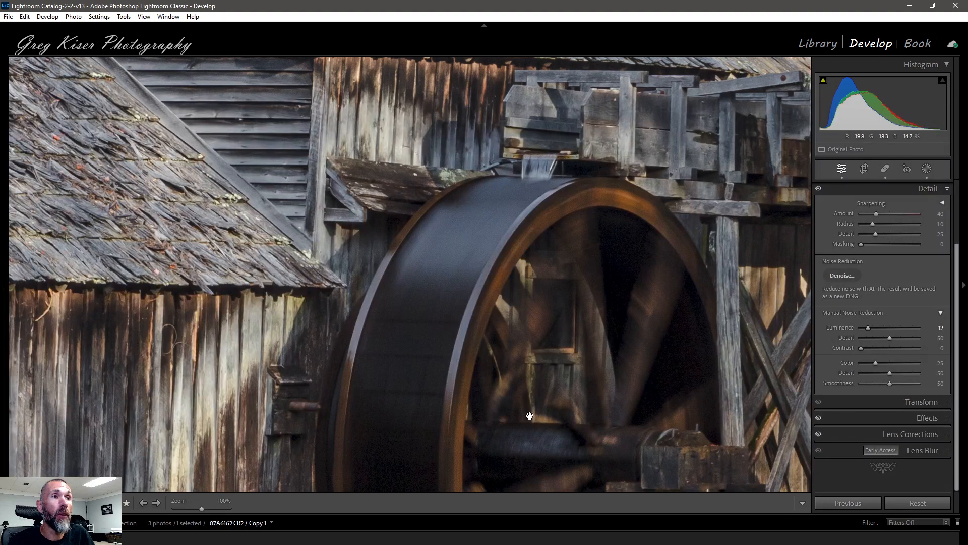
pyautogui.moveTo(531, 420); pyautogui.dragTo(536, 289)
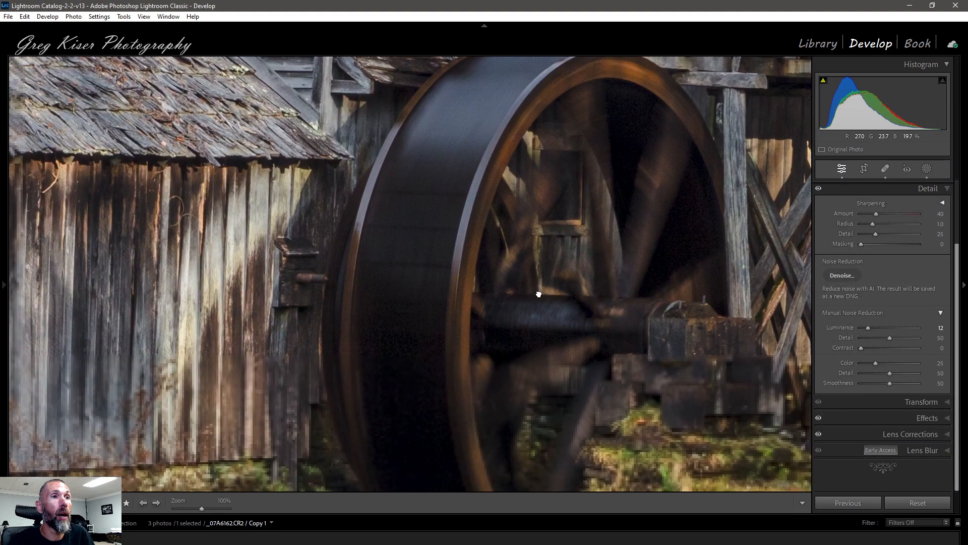
pyautogui.moveTo(538, 384); pyautogui.dragTo(551, 251)
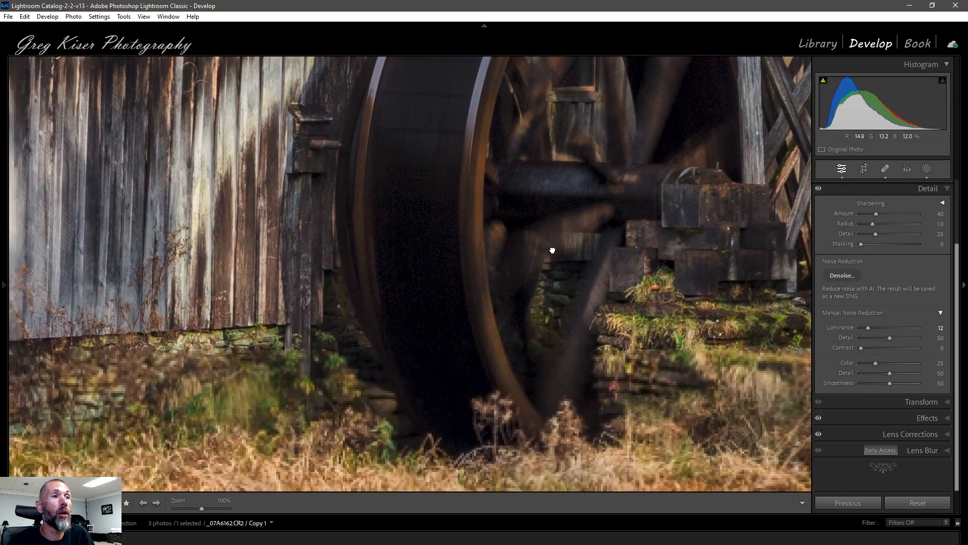
pyautogui.moveTo(542, 352); pyautogui.dragTo(556, 214)
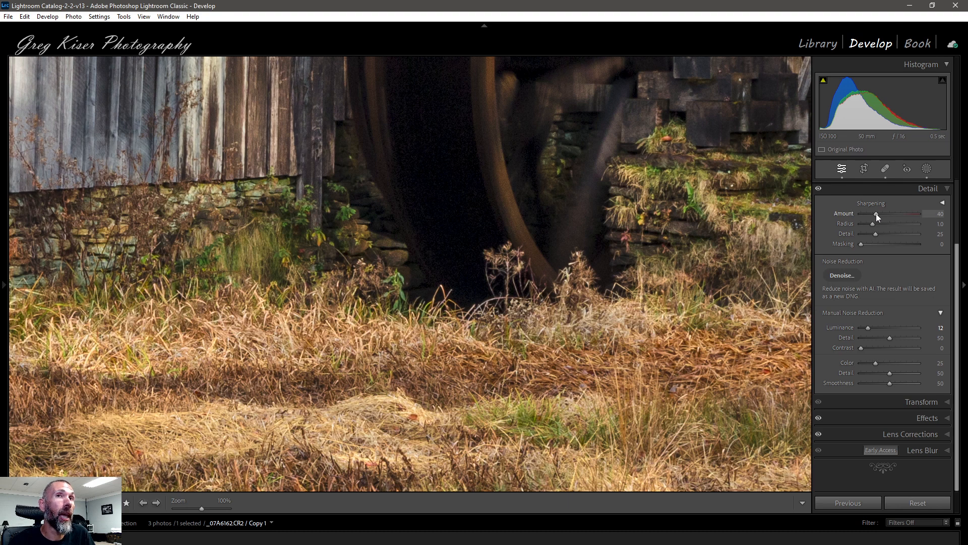
pyautogui.moveTo(877, 217); pyautogui.dragTo(890, 216)
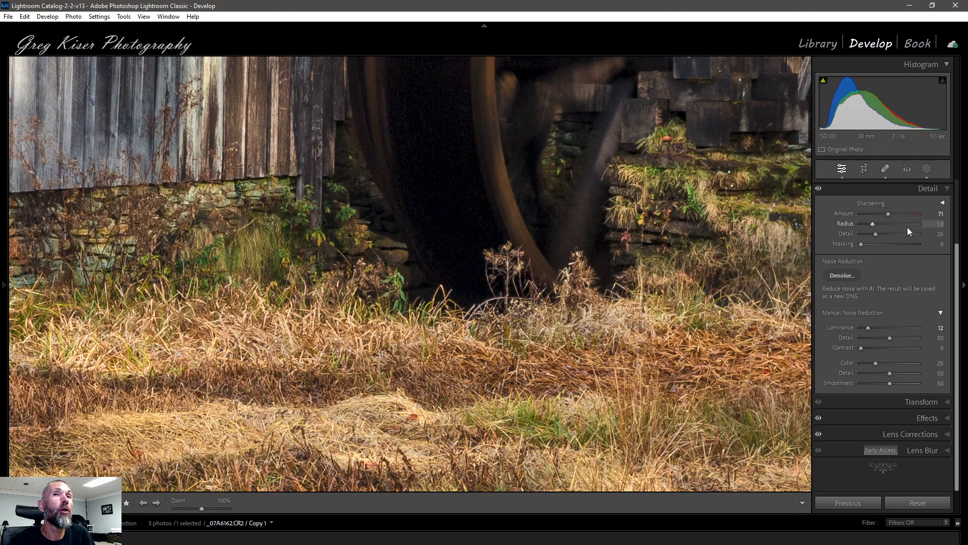
pyautogui.moveTo(887, 217); pyautogui.dragTo(921, 214)
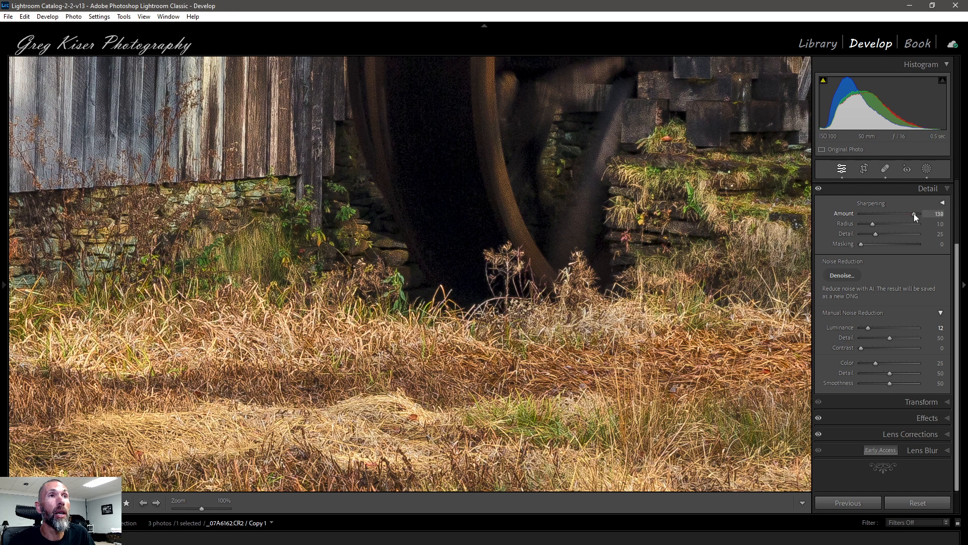
pyautogui.moveTo(906, 213)
pyautogui.mouseDown()
pyautogui.moveTo(882, 217)
pyautogui.moveTo(890, 218)
pyautogui.mouseUp()
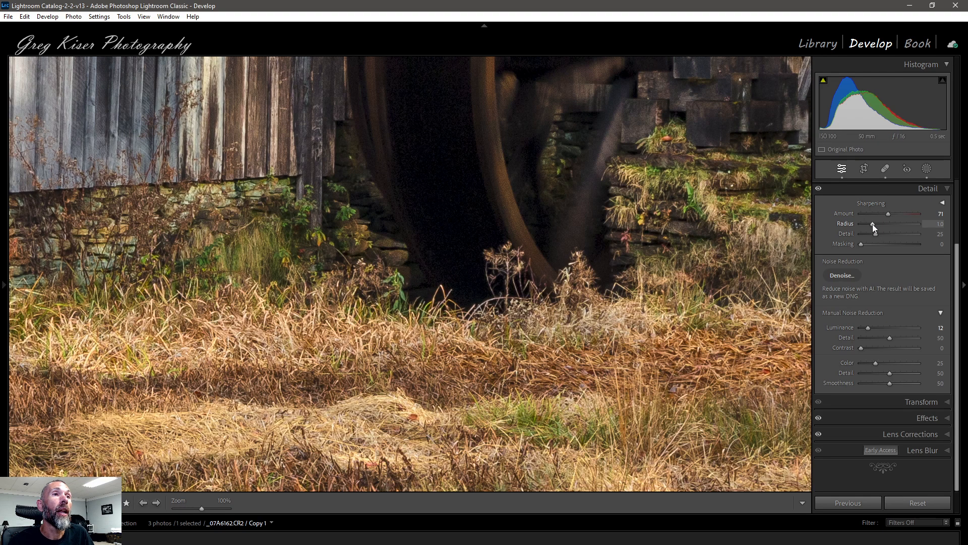
# Set the sharpening Radius to 0.6, using the grayscale radius preview to judge it.
pyautogui.moveTo(875, 222); pyautogui.dragTo(893, 226)
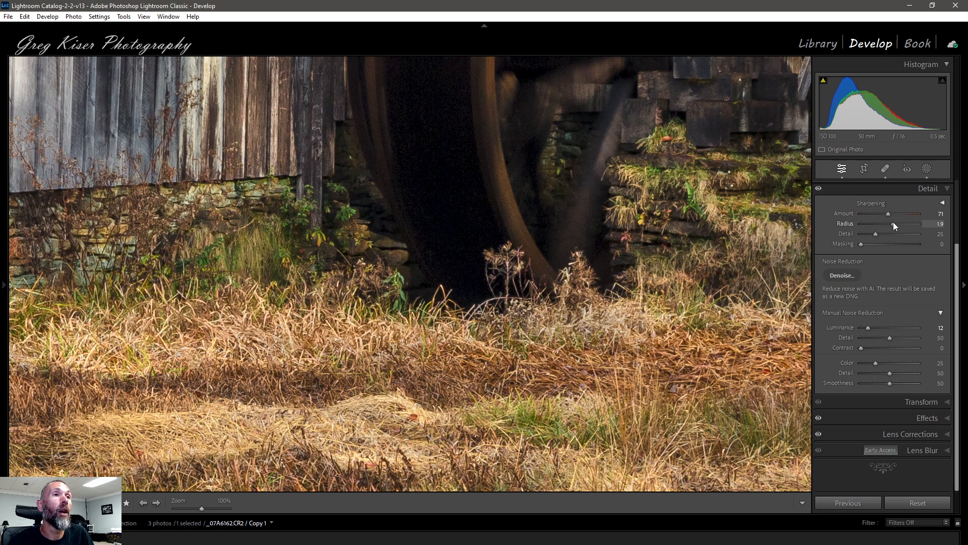
pyautogui.moveTo(898, 222); pyautogui.dragTo(894, 221)
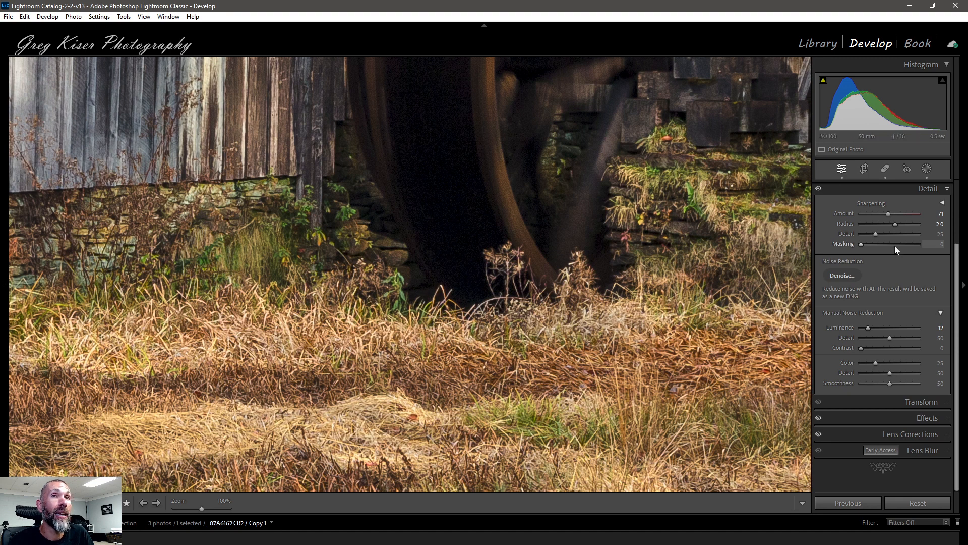
pyautogui.moveTo(896, 223); pyautogui.dragTo(876, 225)
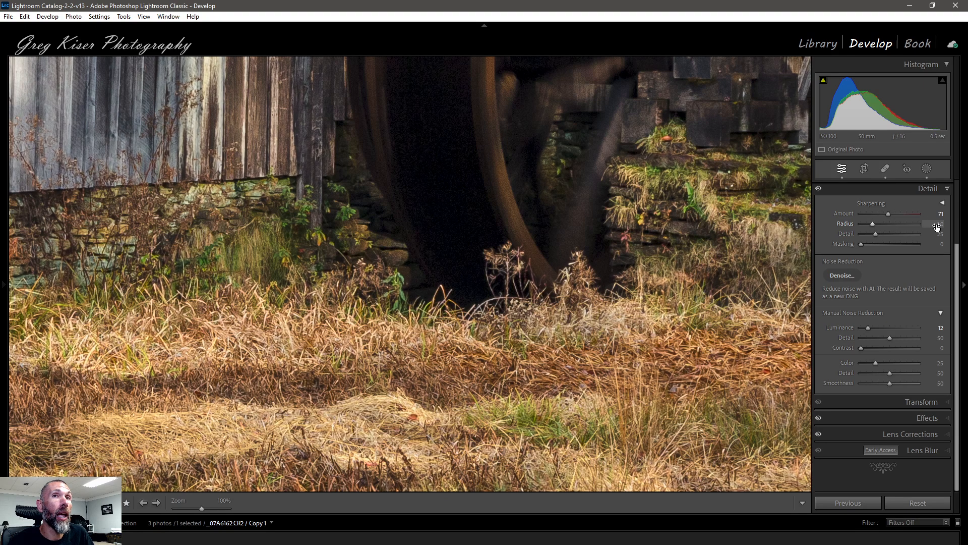
pyautogui.moveTo(872, 224); pyautogui.dragTo(862, 223)
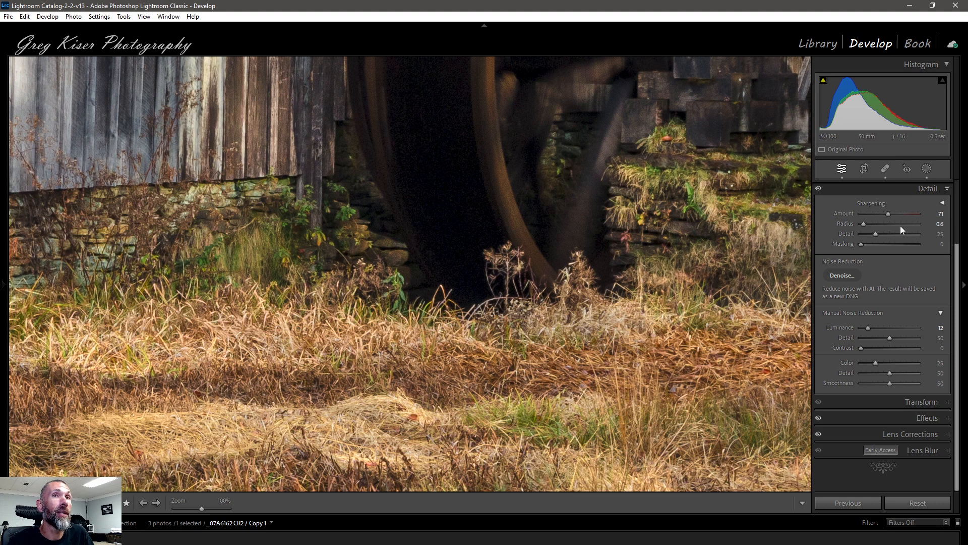
pyautogui.keyDown('alt'); pyautogui.click(860, 223); pyautogui.keyUp('alt')
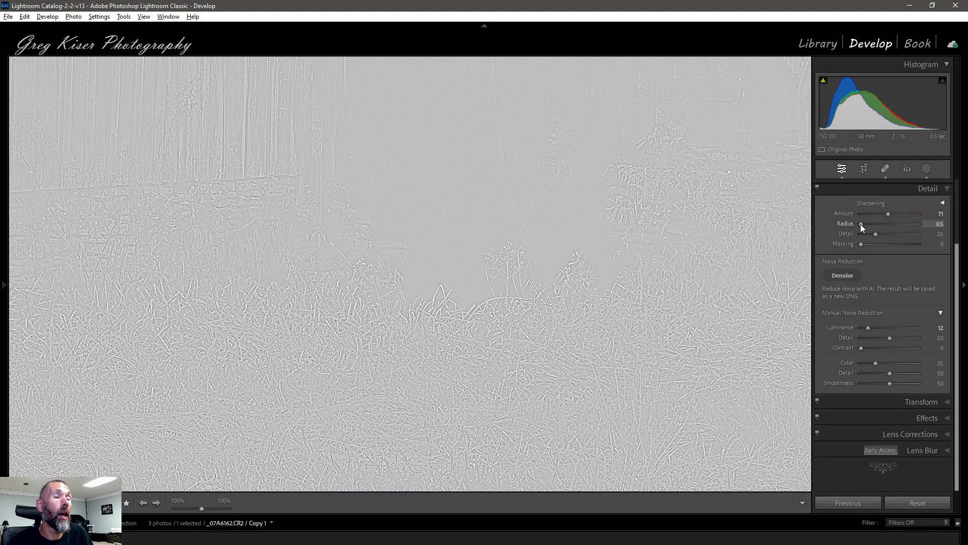
pyautogui.moveTo(860, 223); pyautogui.dragTo(895, 223)
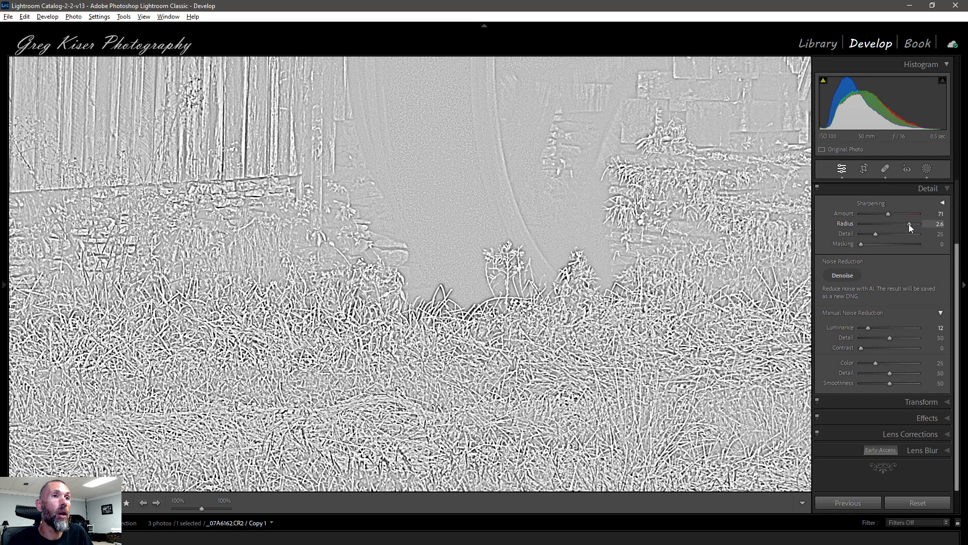
pyautogui.moveTo(903, 224); pyautogui.dragTo(870, 223)
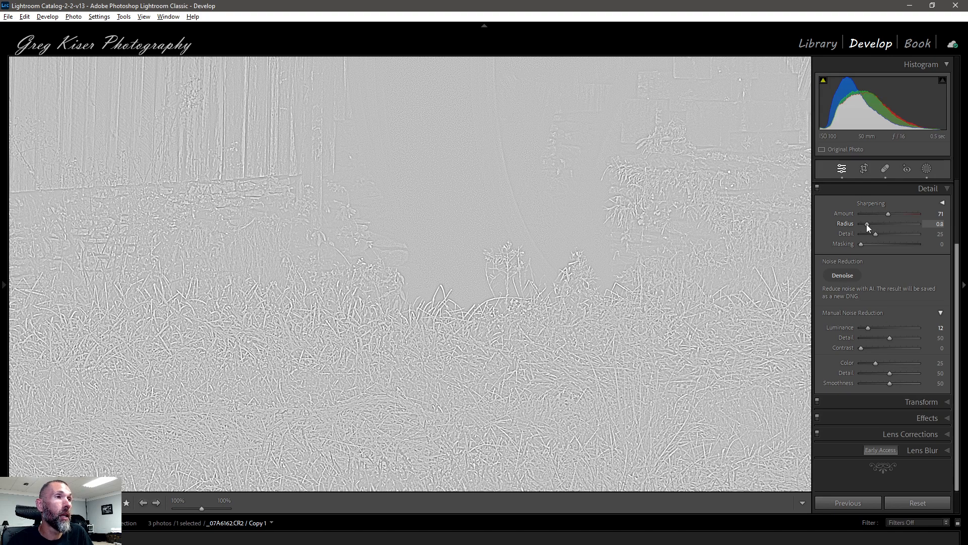
pyautogui.moveTo(866, 224); pyautogui.dragTo(863, 224)
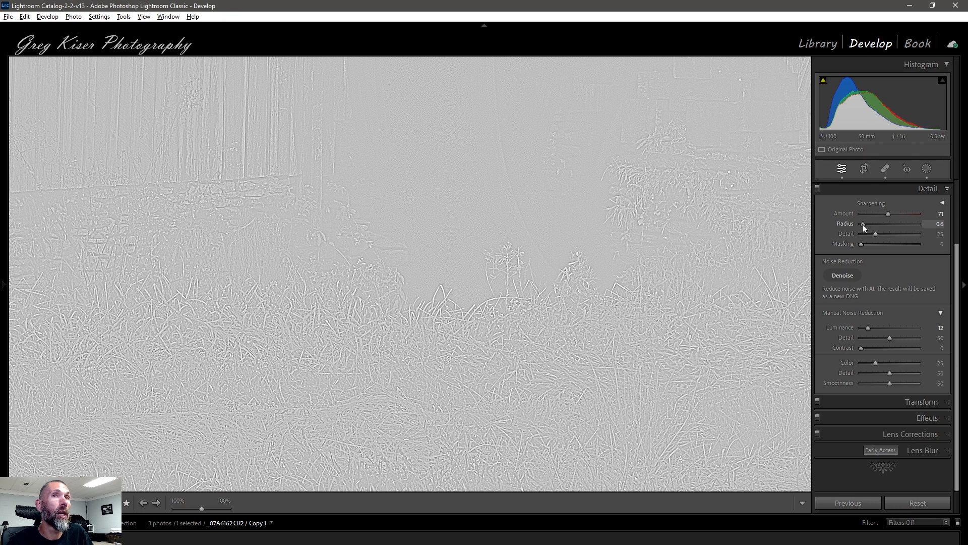
pyautogui.moveTo(862, 224); pyautogui.dragTo(862, 224)
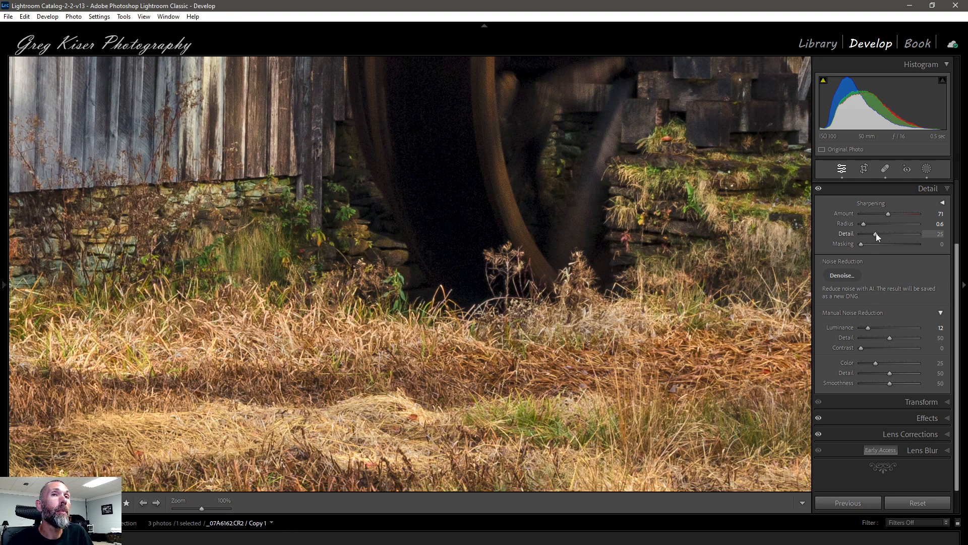
# Set the sharpening Detail to 84, previewing its mask, and return to the full photo view.
pyautogui.moveTo(876, 233); pyautogui.dragTo(876, 232)
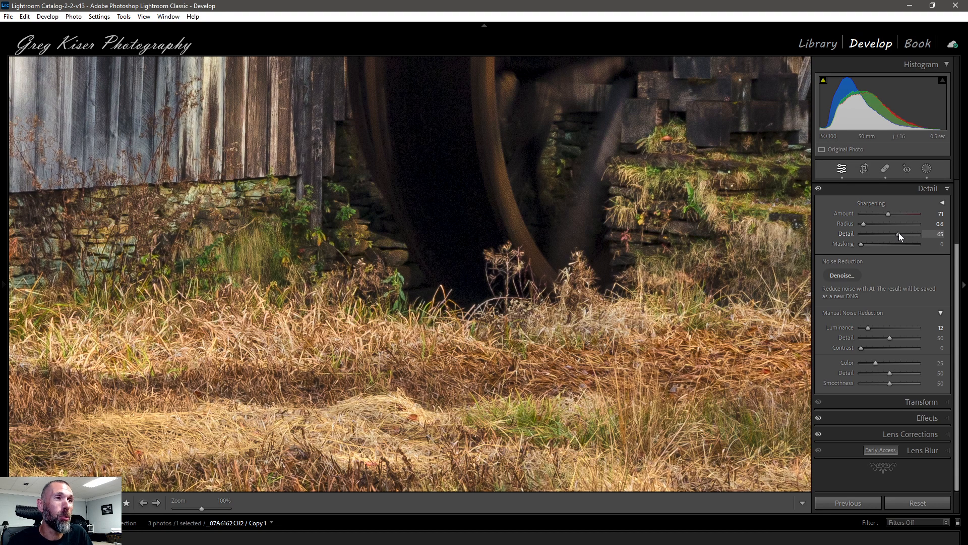
pyautogui.moveTo(898, 233); pyautogui.dragTo(896, 233)
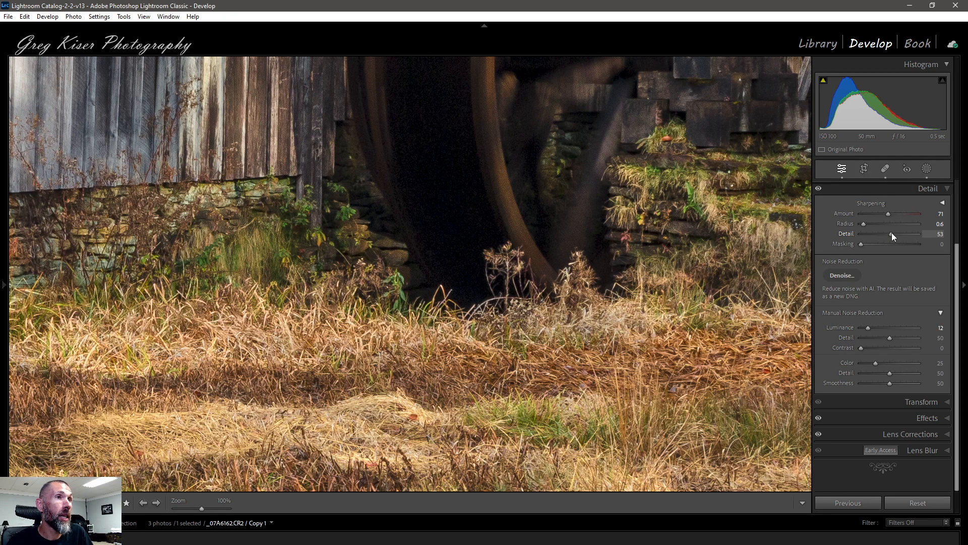
pyautogui.keyDown('alt'); pyautogui.click(891, 233); pyautogui.keyUp('alt')
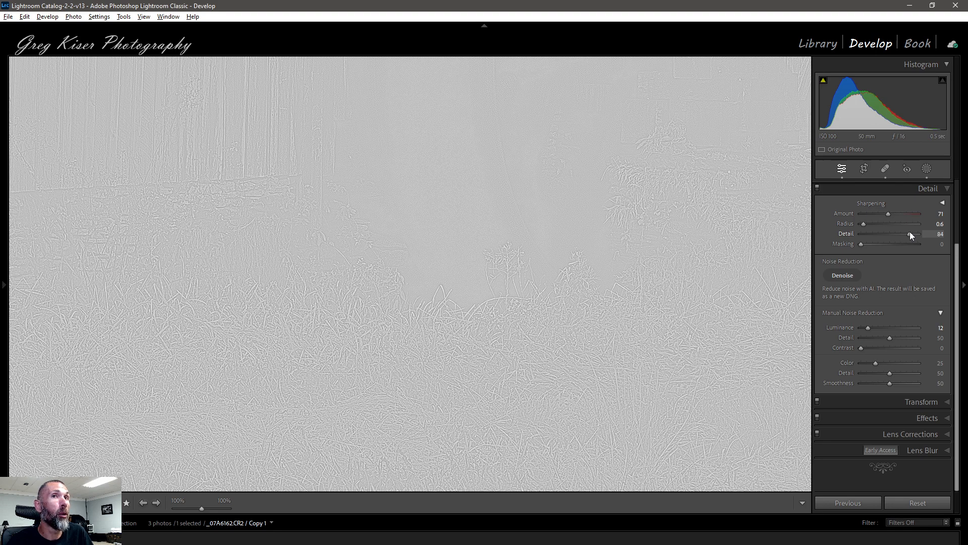
pyautogui.moveTo(910, 233); pyautogui.dragTo(910, 233)
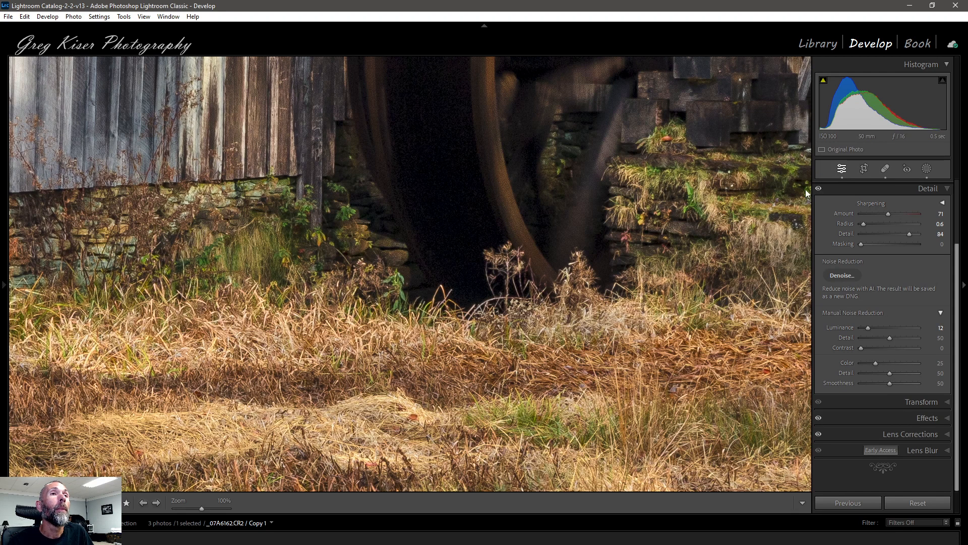
pyautogui.moveTo(493, 168); pyautogui.dragTo(478, 256)
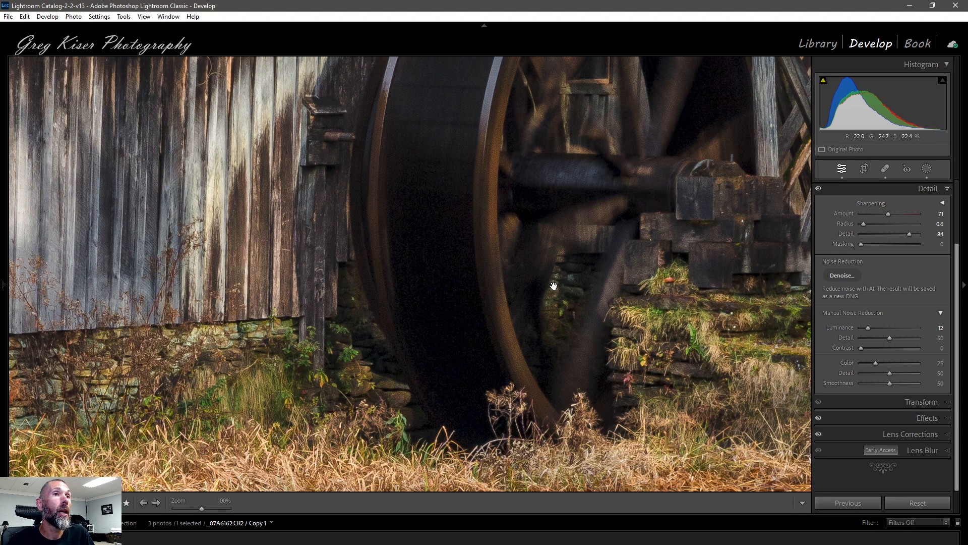
pyautogui.click(502, 297)
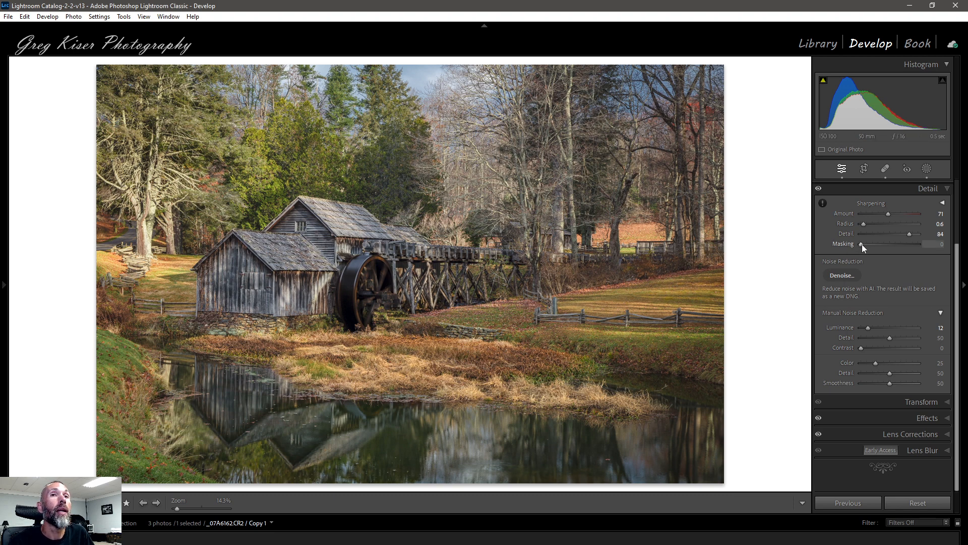
# Set the sharpening Masking to 72, previewing its mask while adjusting.
pyautogui.moveTo(895, 243); pyautogui.dragTo(862, 244)
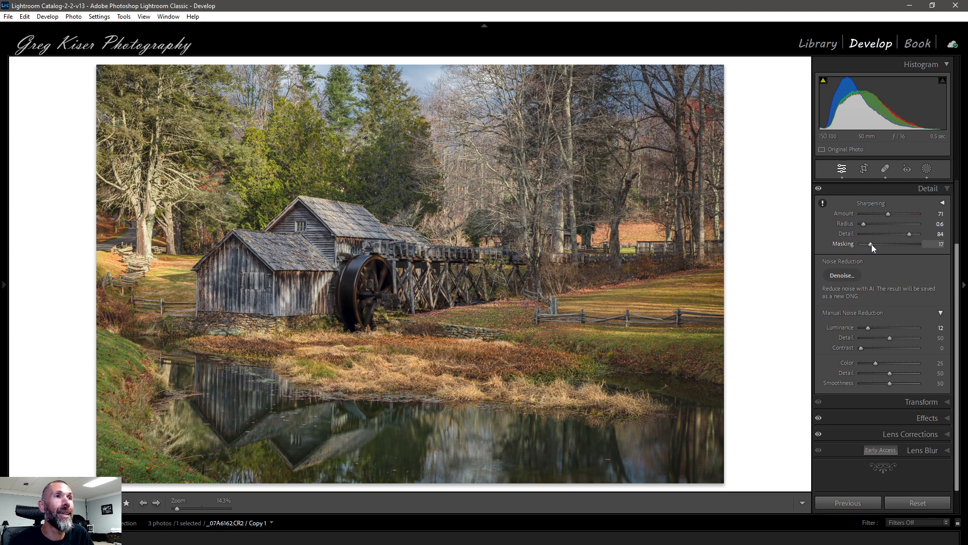
pyautogui.moveTo(870, 244); pyautogui.dragTo(854, 249)
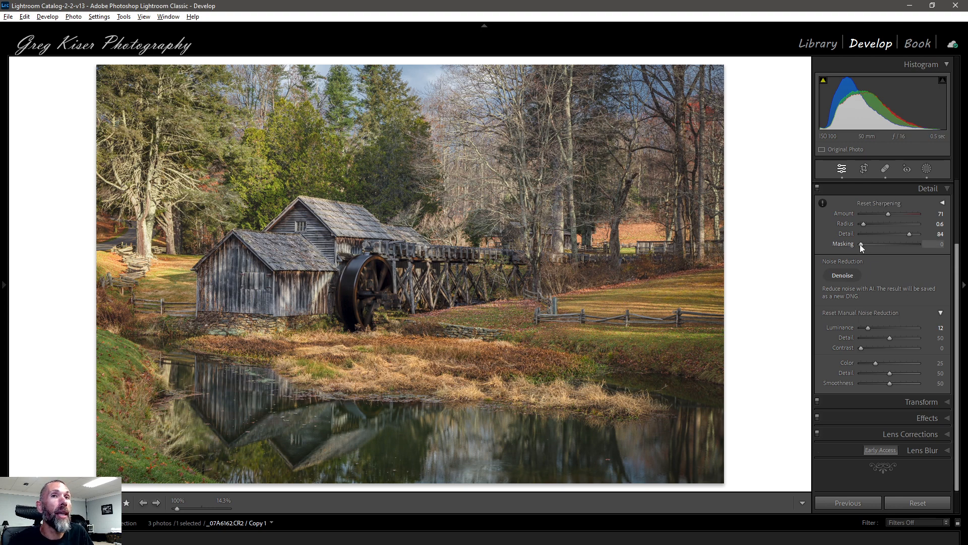
pyautogui.keyDown('alt'); pyautogui.click(860, 244); pyautogui.keyUp('alt')
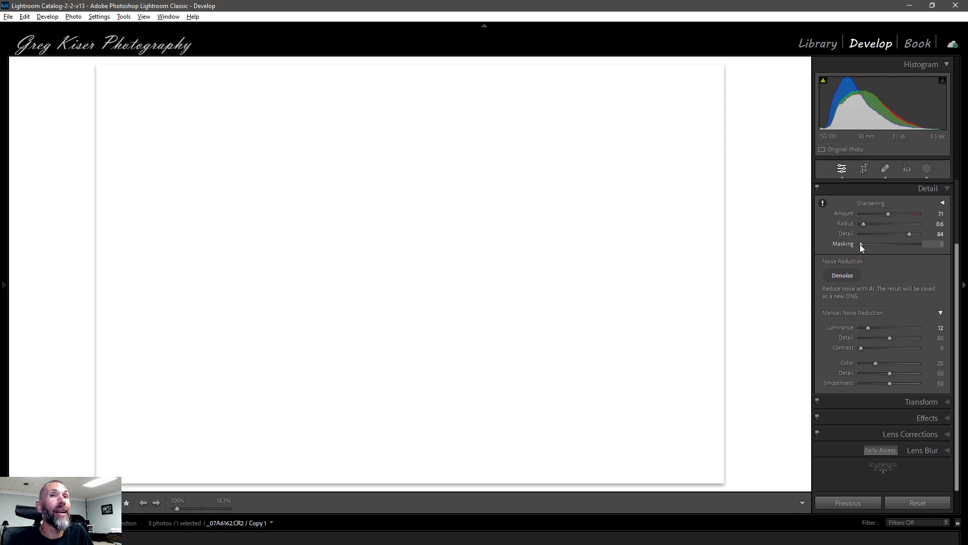
pyautogui.moveTo(862, 245); pyautogui.dragTo(872, 244)
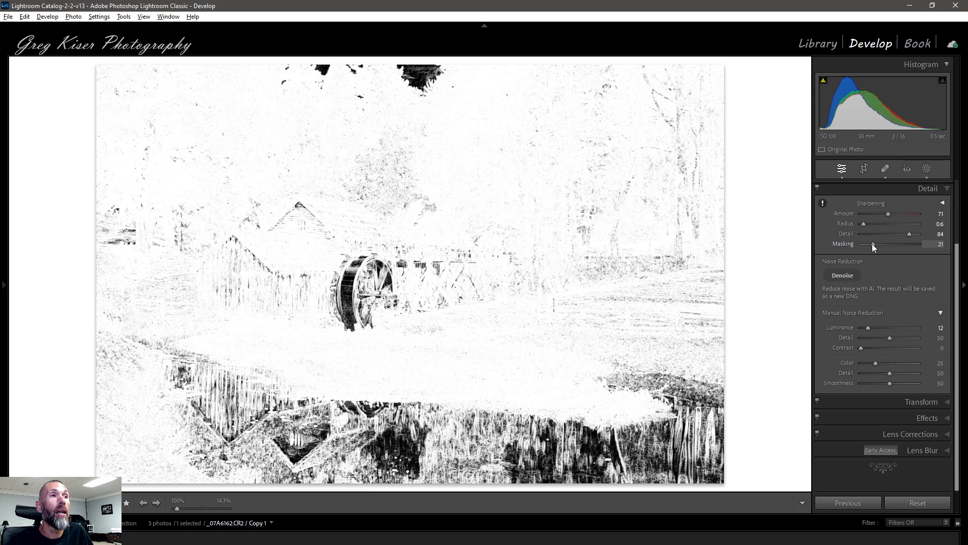
pyautogui.moveTo(875, 243); pyautogui.dragTo(893, 243)
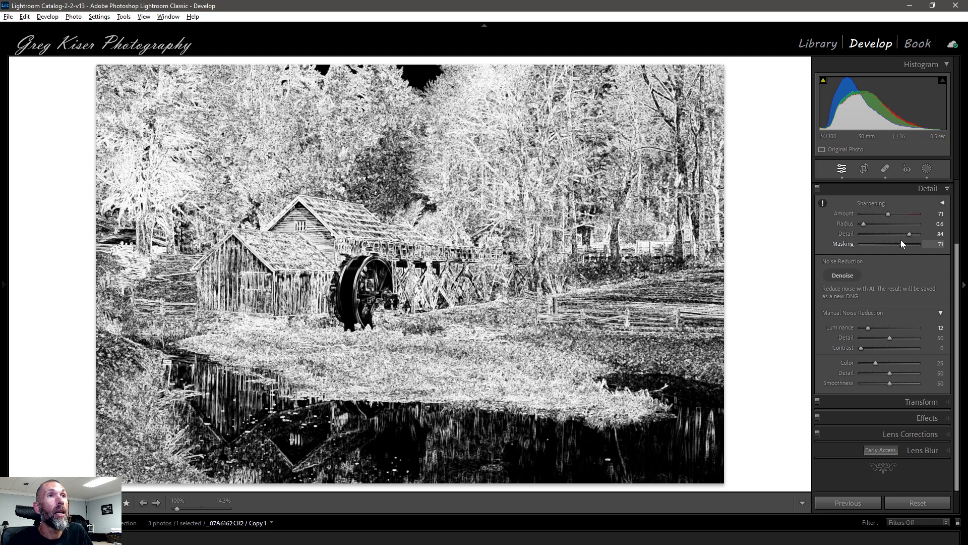
pyautogui.moveTo(902, 241); pyautogui.dragTo(902, 241)
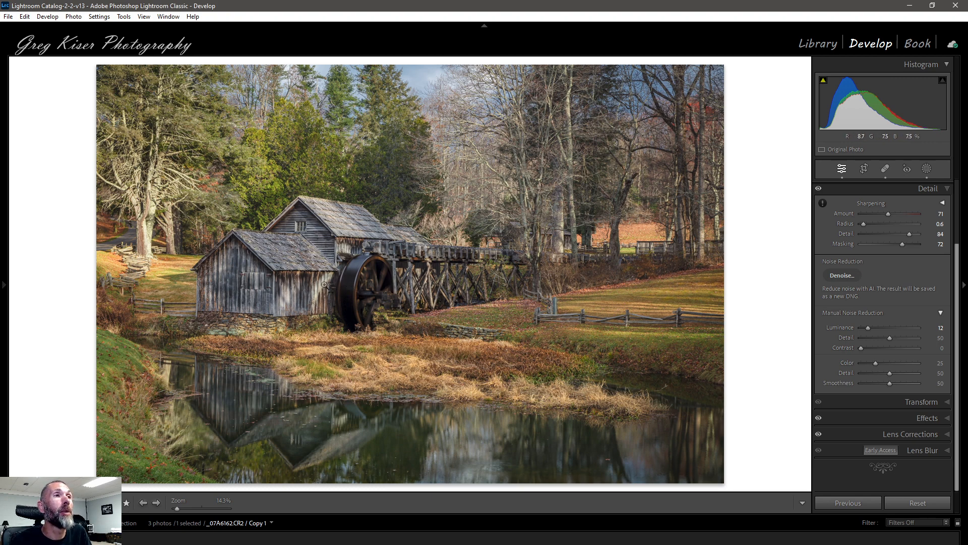
# Zoom to 100% and pan around the water wheel and grass to inspect the sharpening, then return to the full view.
pyautogui.click(351, 295)
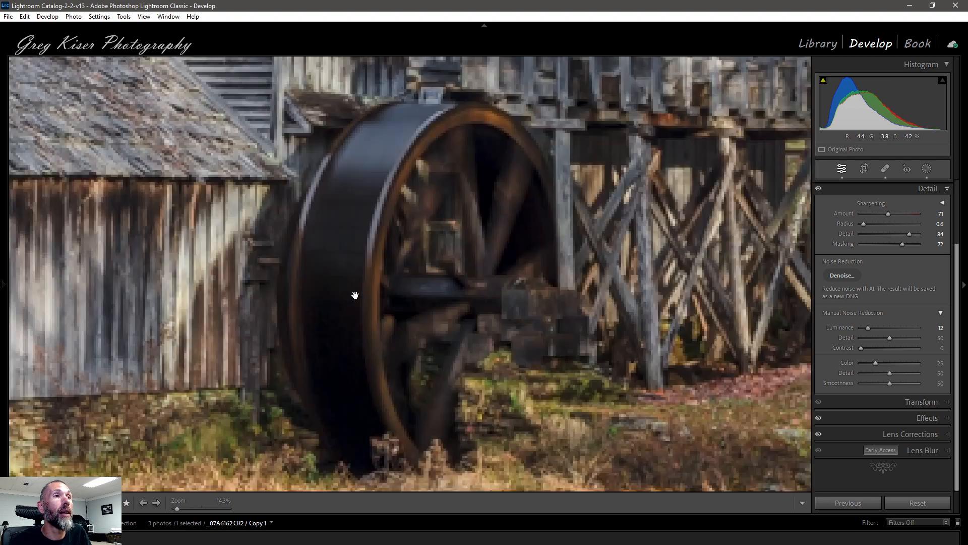
pyautogui.moveTo(347, 320); pyautogui.dragTo(441, 274)
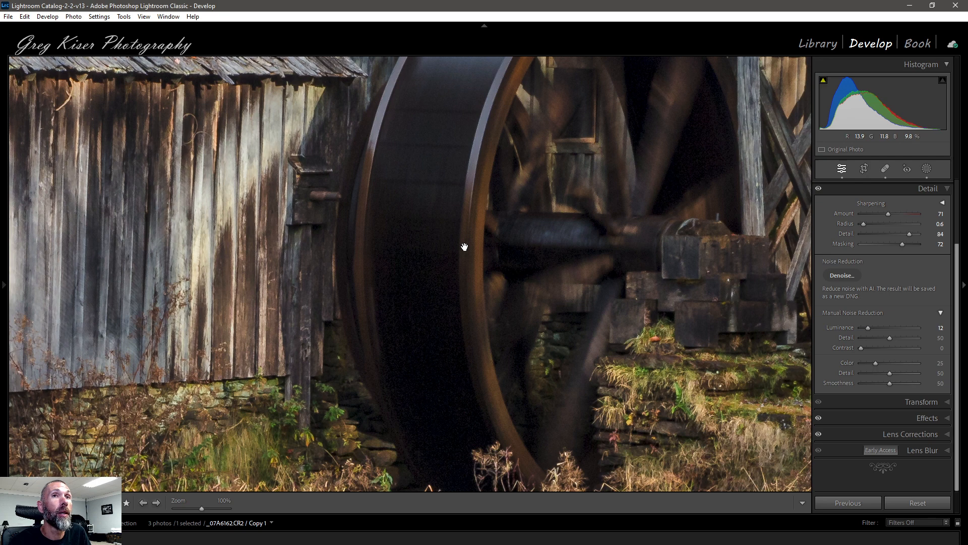
pyautogui.moveTo(508, 339); pyautogui.dragTo(524, 161)
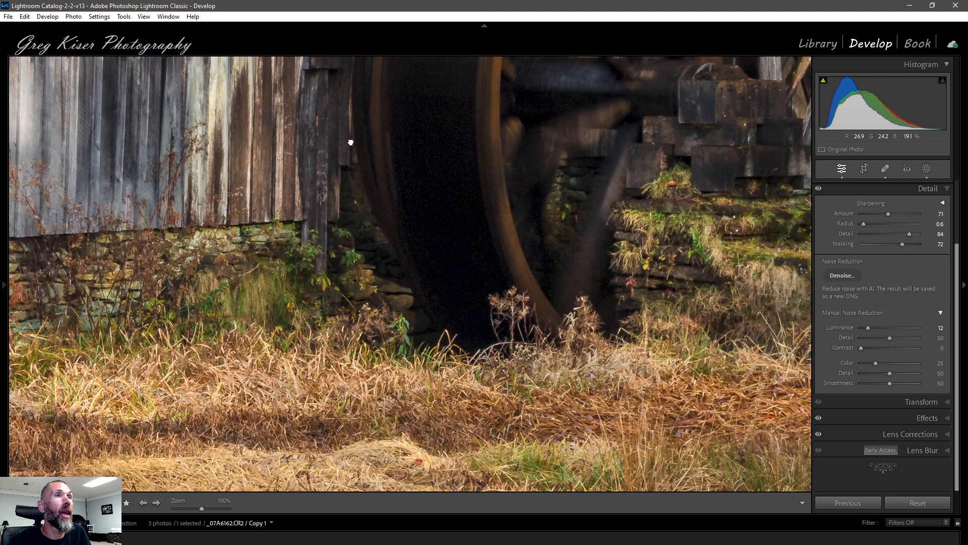
pyautogui.moveTo(350, 129); pyautogui.dragTo(346, 248)
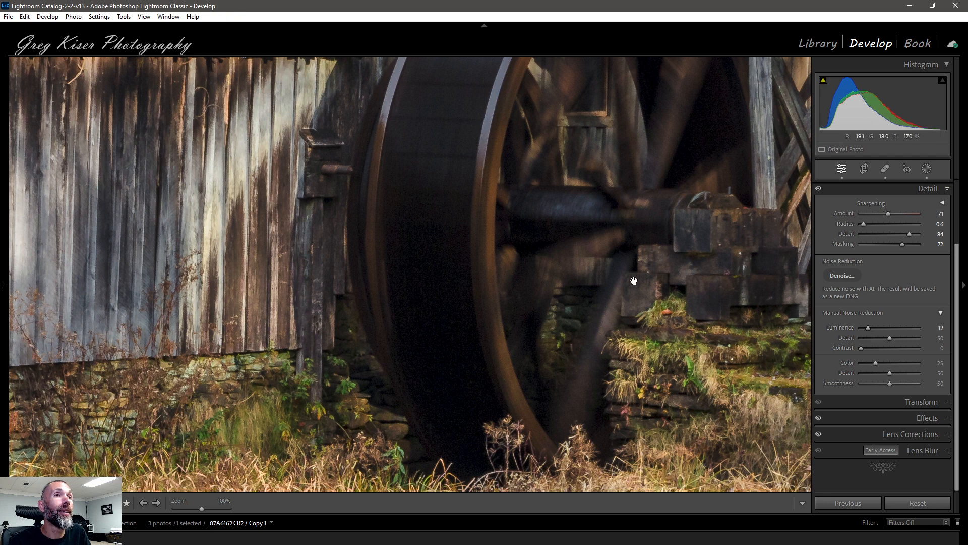
pyautogui.moveTo(597, 320); pyautogui.dragTo(655, 255)
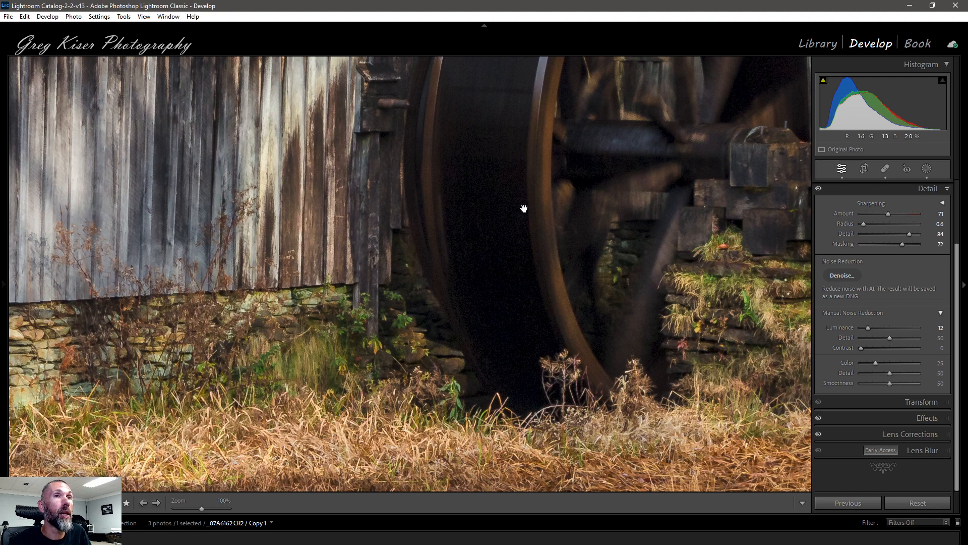
pyautogui.click(504, 232)
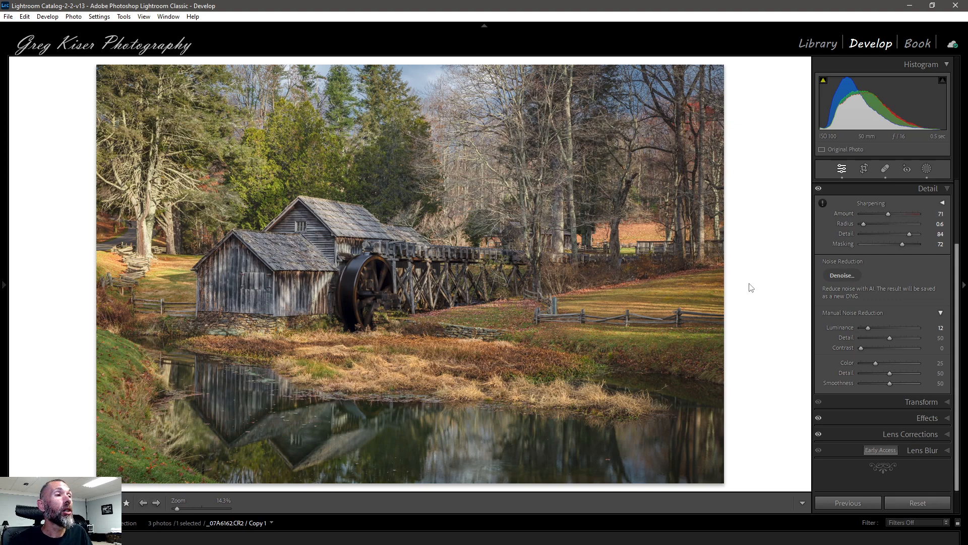
# Switch to the previous Milky Way photo, zoom to 100% on the sky, and set Color noise reduction to 37.
pyautogui.press('Left')
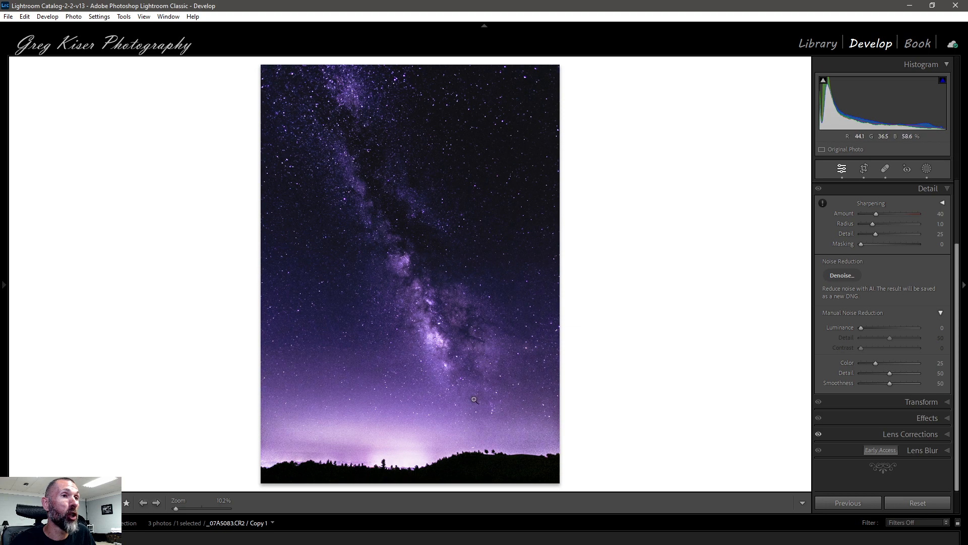
pyautogui.click(488, 386)
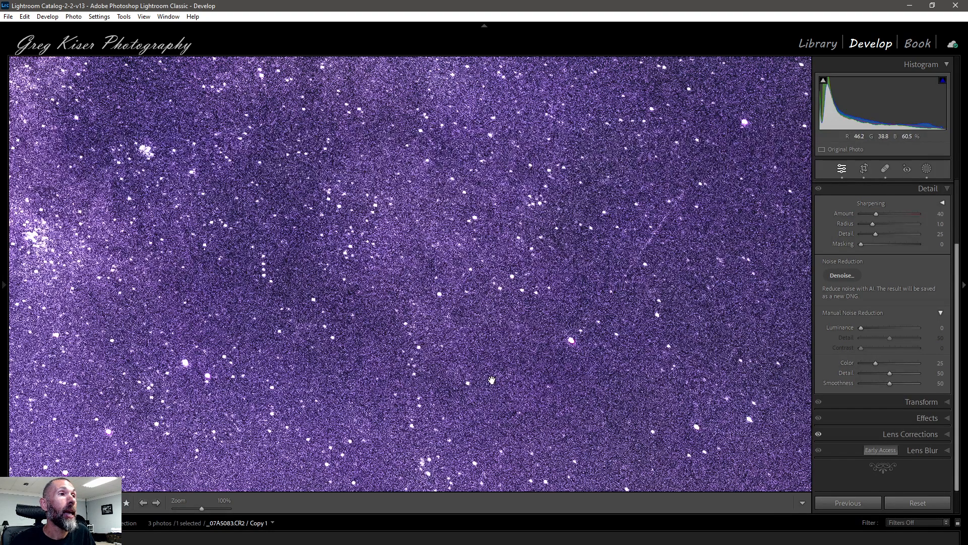
pyautogui.moveTo(301, 289); pyautogui.dragTo(549, 398)
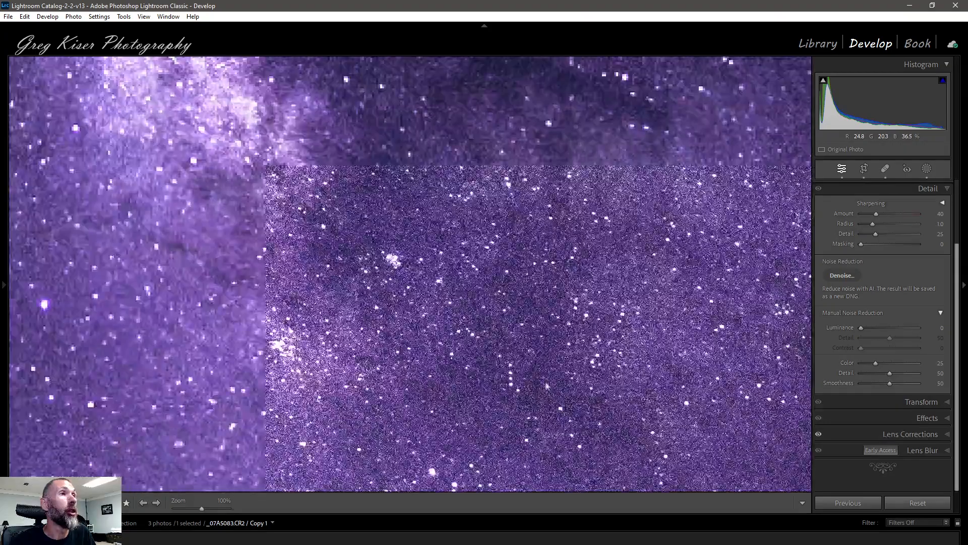
pyautogui.moveTo(431, 228); pyautogui.dragTo(522, 355)
pyautogui.moveTo(472, 179); pyautogui.dragTo(429, 305)
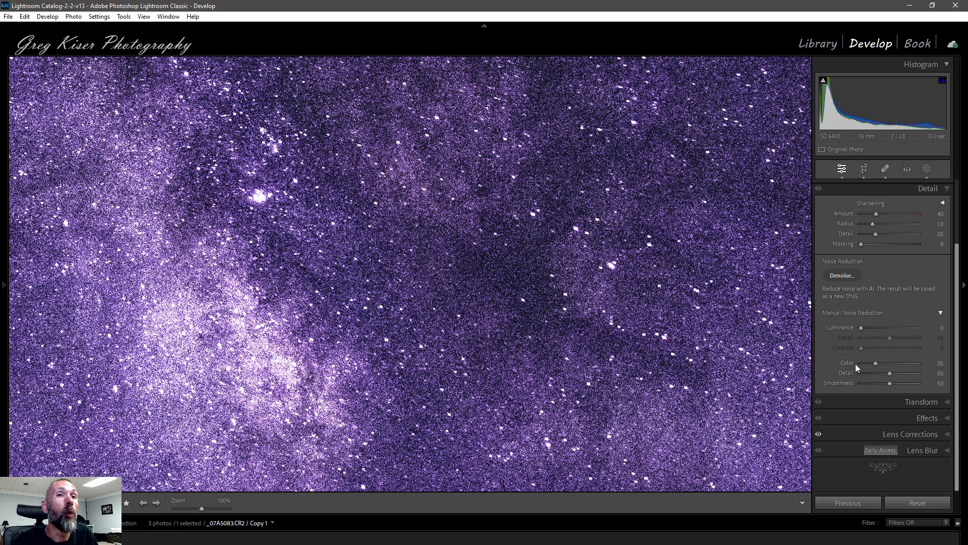
pyautogui.click(934, 364)
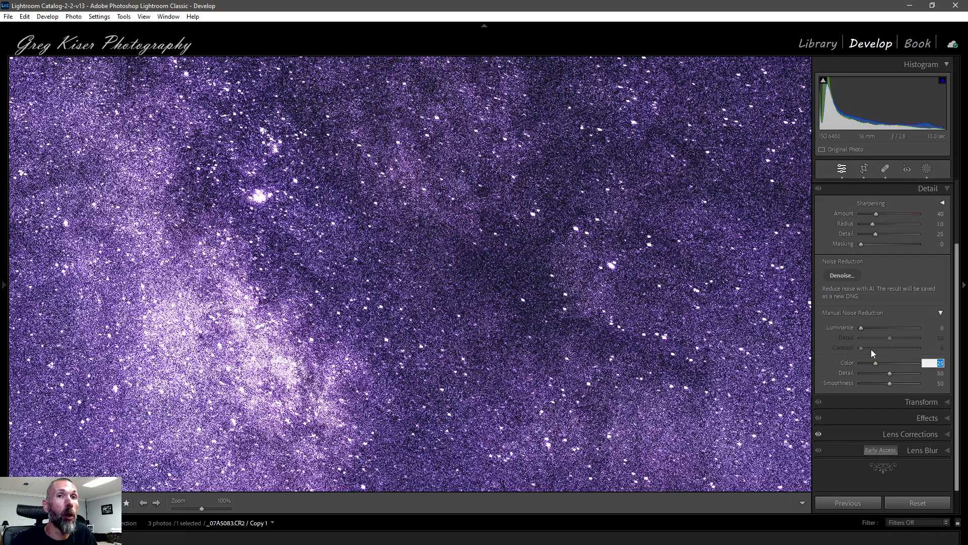
pyautogui.write('35')
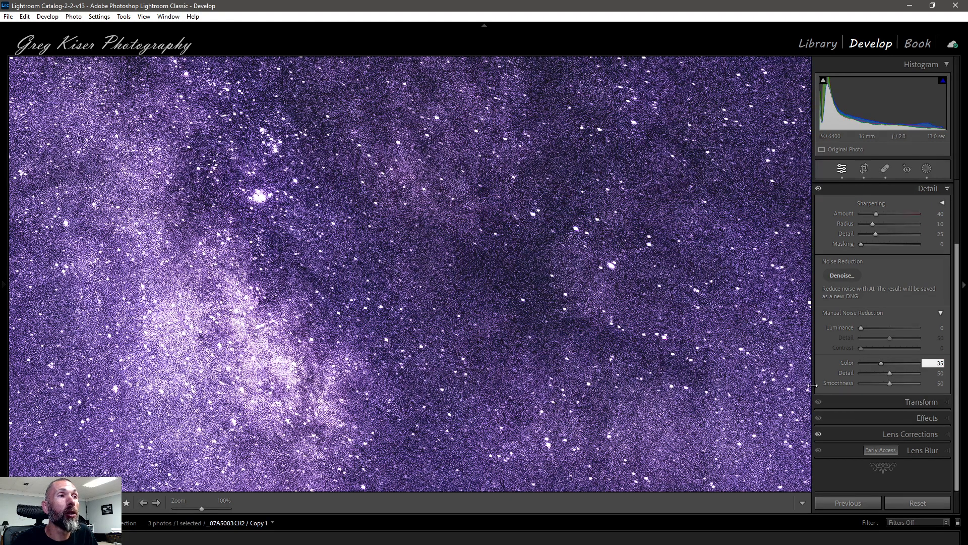
pyautogui.click(941, 362)
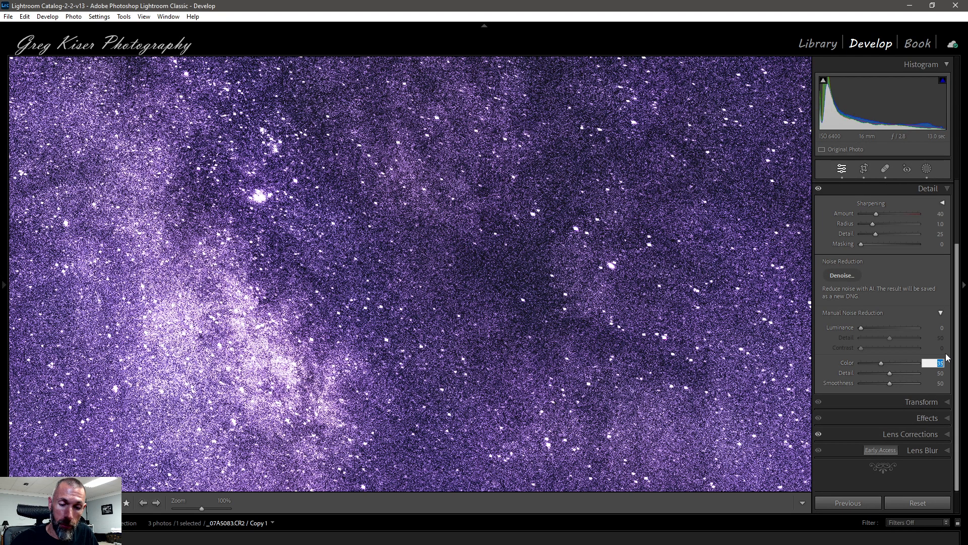
pyautogui.write('45')
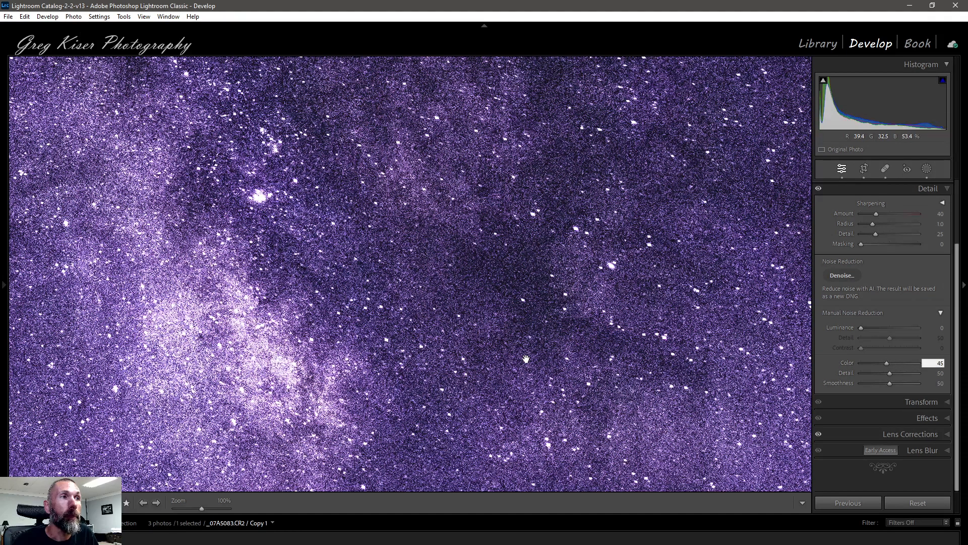
pyautogui.moveTo(305, 348); pyautogui.dragTo(431, 310)
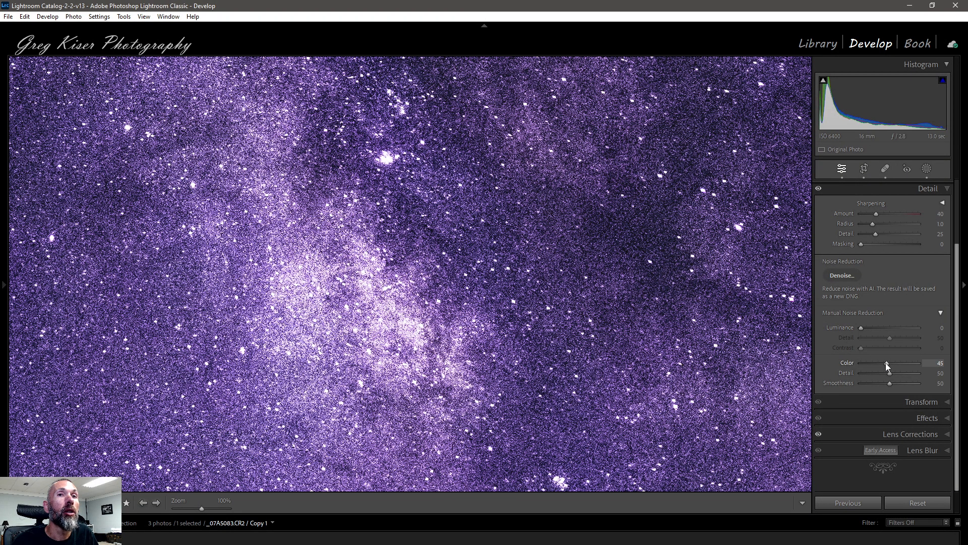
pyautogui.moveTo(887, 366); pyautogui.dragTo(887, 366)
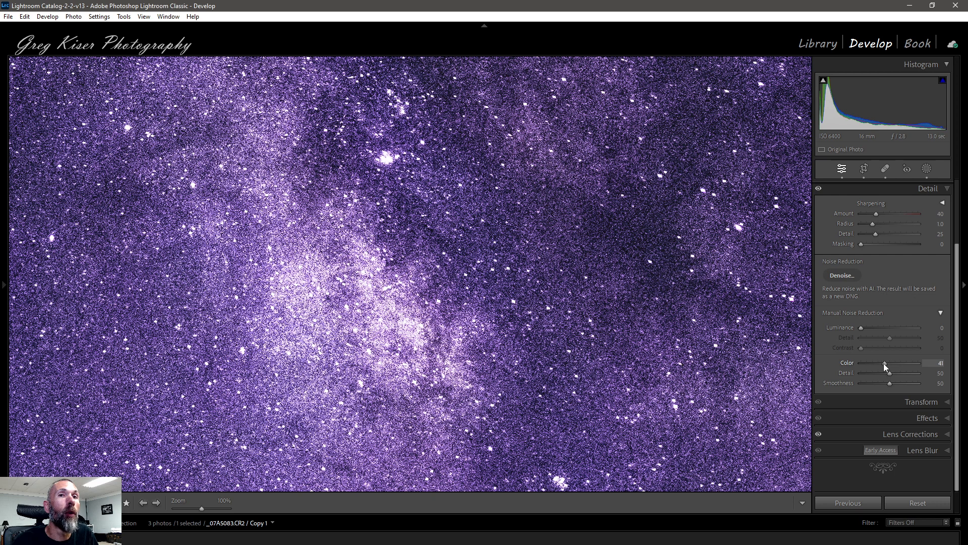
pyautogui.moveTo(883, 363); pyautogui.dragTo(882, 363)
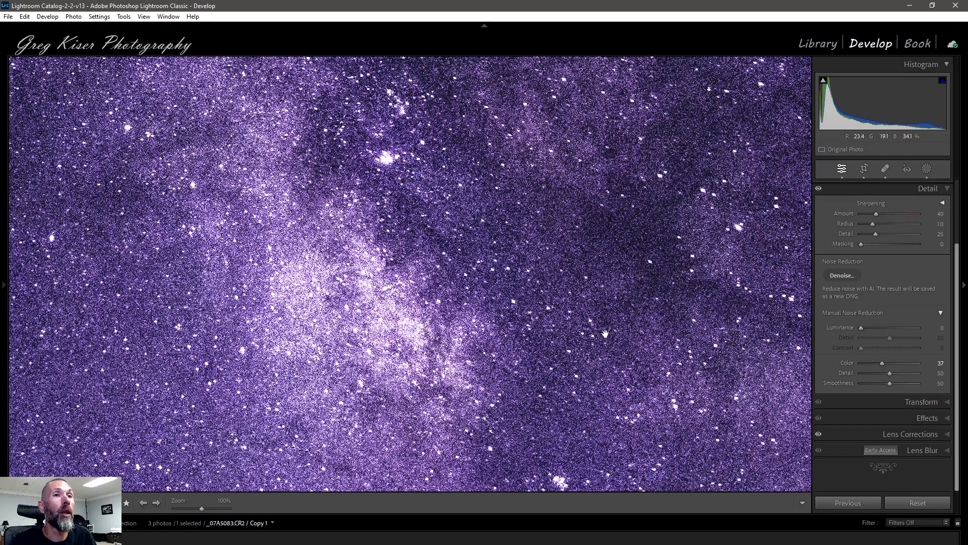
# Set the color noise reduction Detail to 61 and Smoothness to 63.
pyautogui.moveTo(640, 309); pyautogui.dragTo(567, 388)
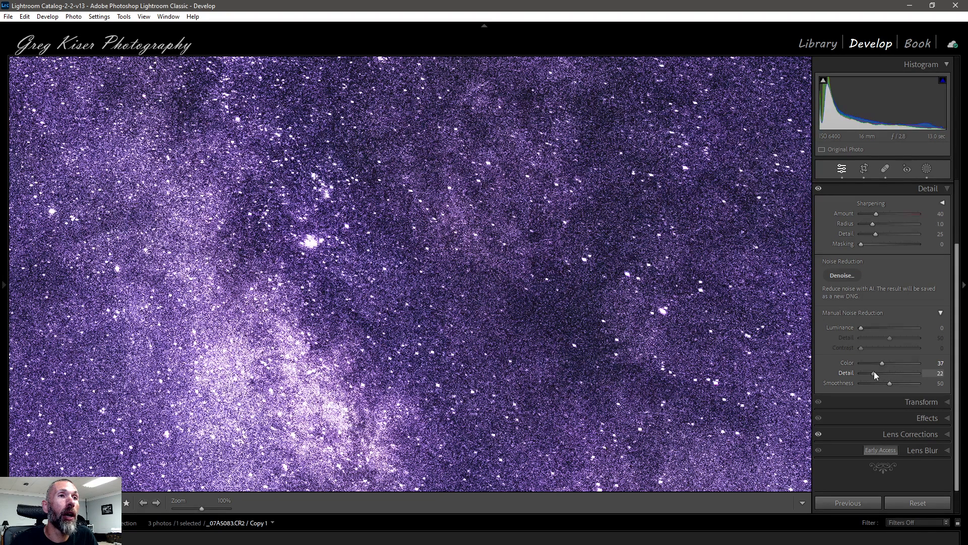
pyautogui.moveTo(874, 372); pyautogui.dragTo(899, 373)
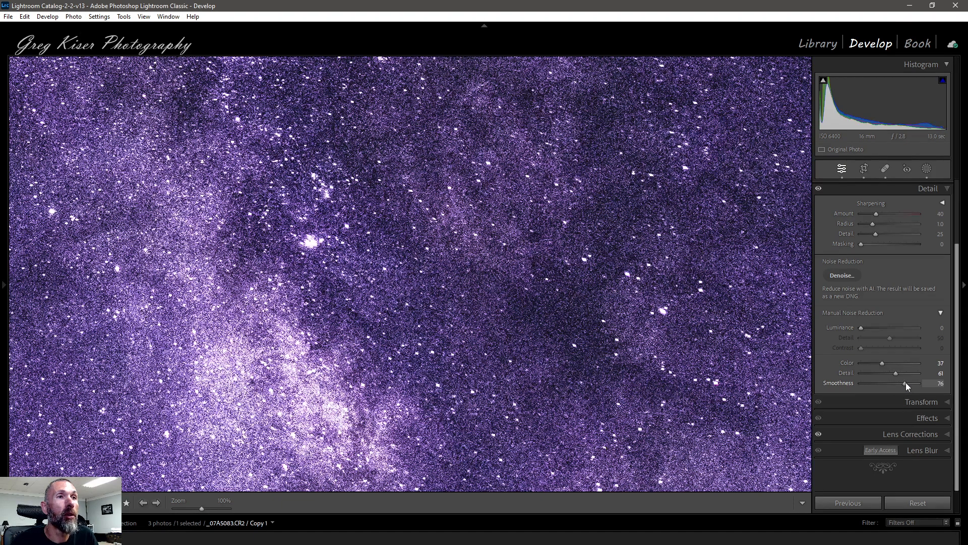
pyautogui.moveTo(906, 382)
pyautogui.mouseDown()
pyautogui.moveTo(883, 382)
pyautogui.moveTo(899, 383)
pyautogui.mouseUp()
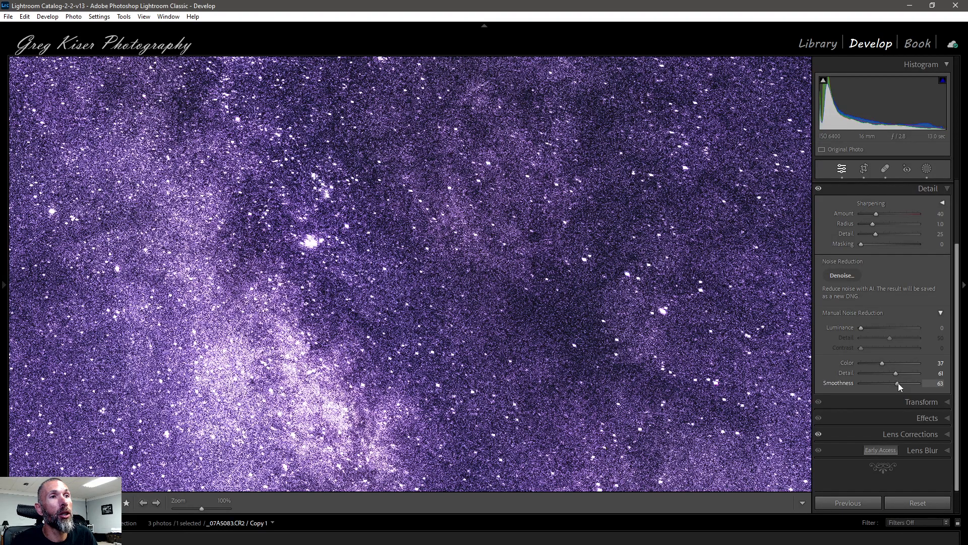
# Set Luminance noise reduction to 74 and its Detail to 63.
pyautogui.press('alt')
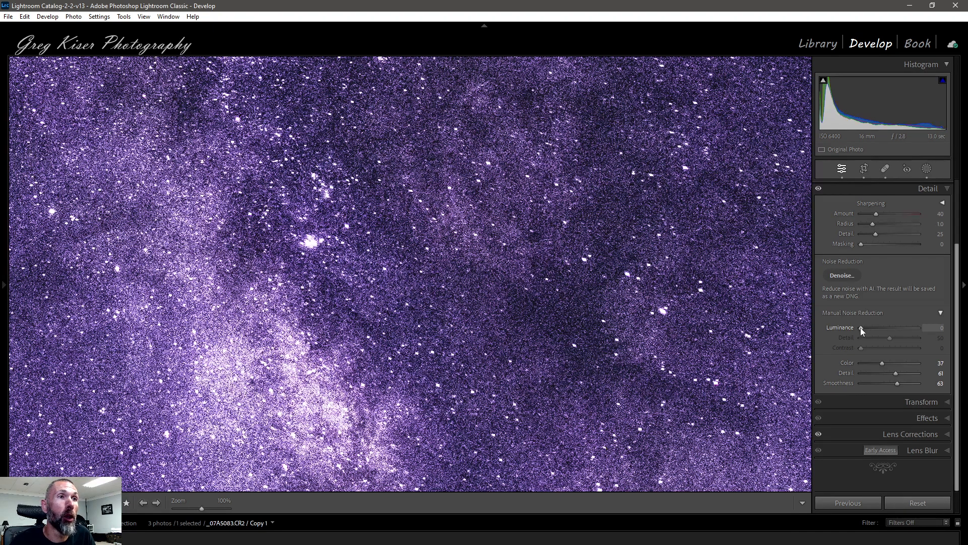
pyautogui.moveTo(860, 328); pyautogui.dragTo(863, 328)
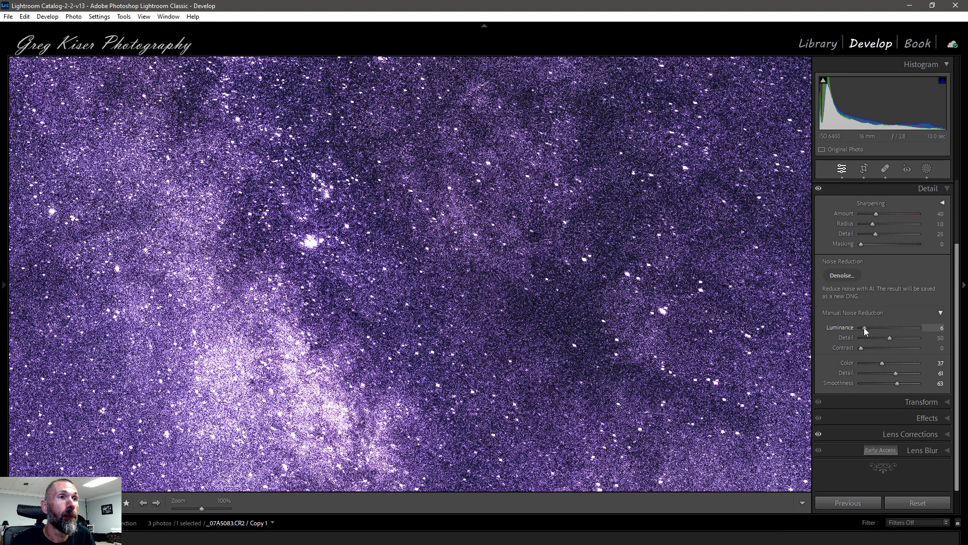
pyautogui.moveTo(871, 328); pyautogui.dragTo(874, 329)
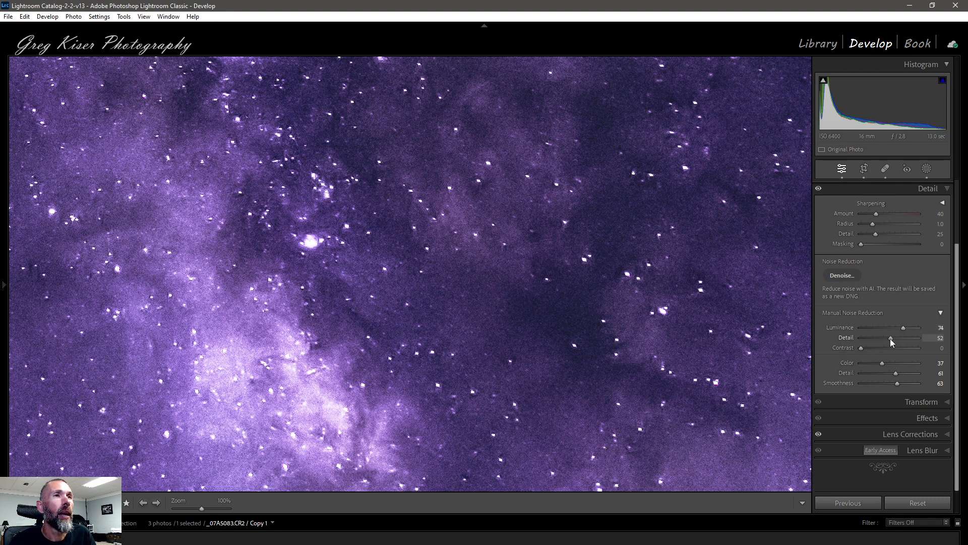
pyautogui.moveTo(890, 338); pyautogui.dragTo(891, 338)
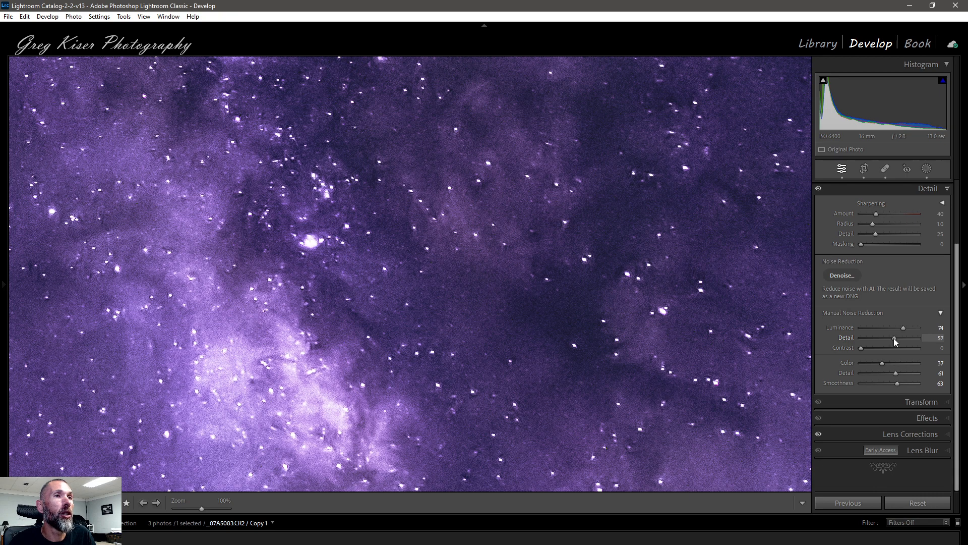
pyautogui.moveTo(896, 338); pyautogui.dragTo(897, 338)
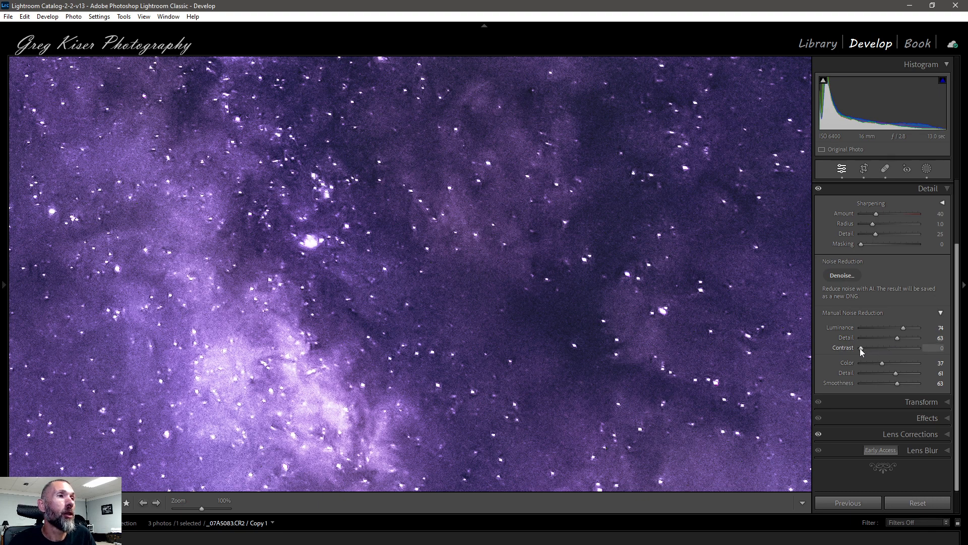
# Set the Luminance Contrast to 14 and toggle the Detail panel off and on to compare before and after.
pyautogui.moveTo(861, 349); pyautogui.dragTo(869, 350)
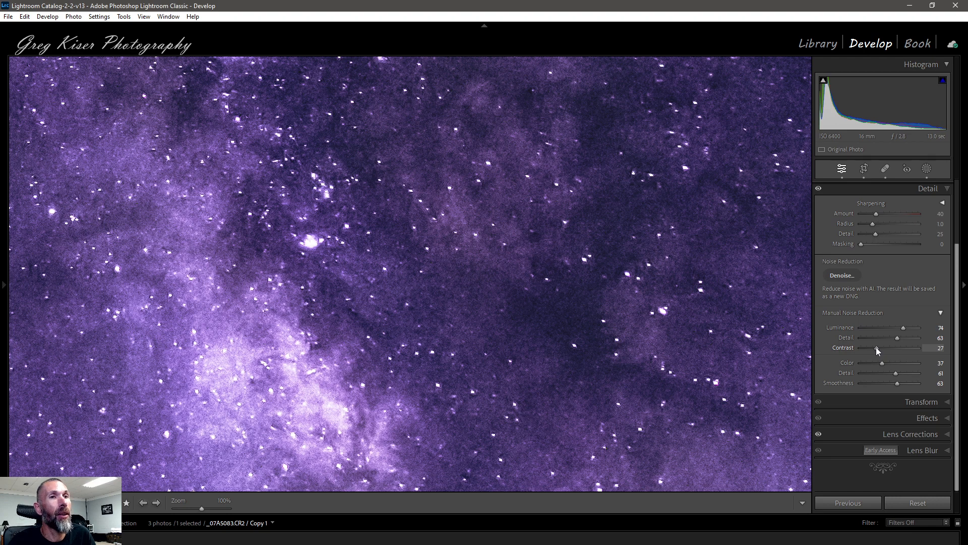
pyautogui.moveTo(876, 346); pyautogui.dragTo(876, 347)
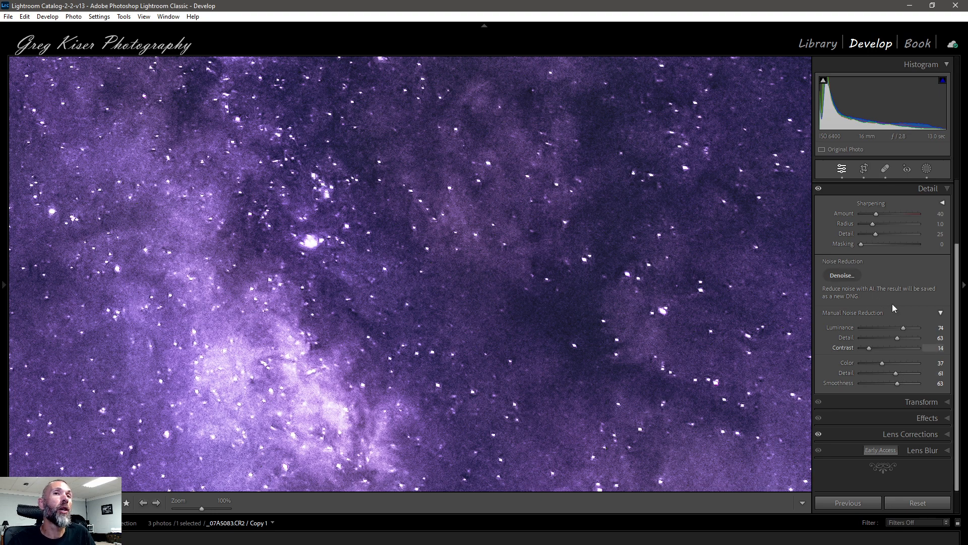
pyautogui.click(818, 190)
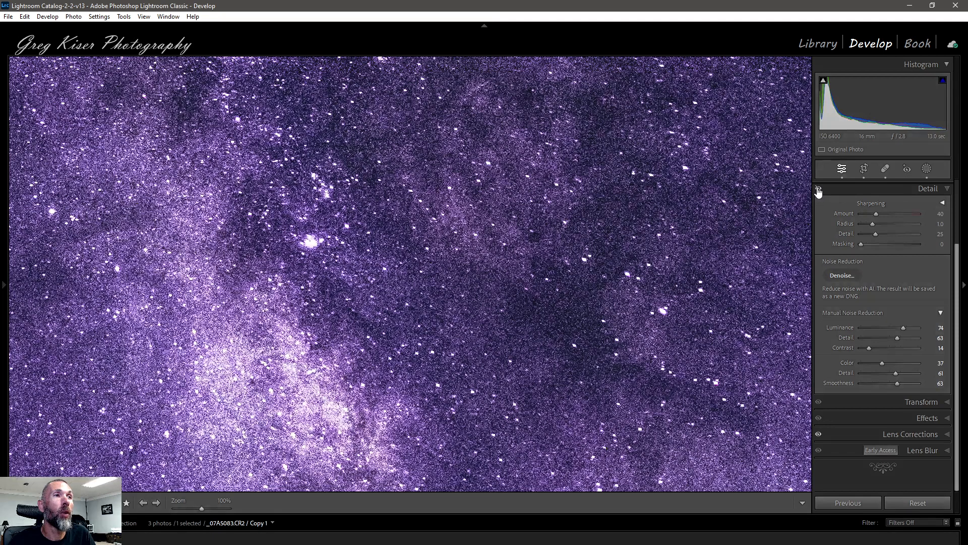
pyautogui.click(818, 190)
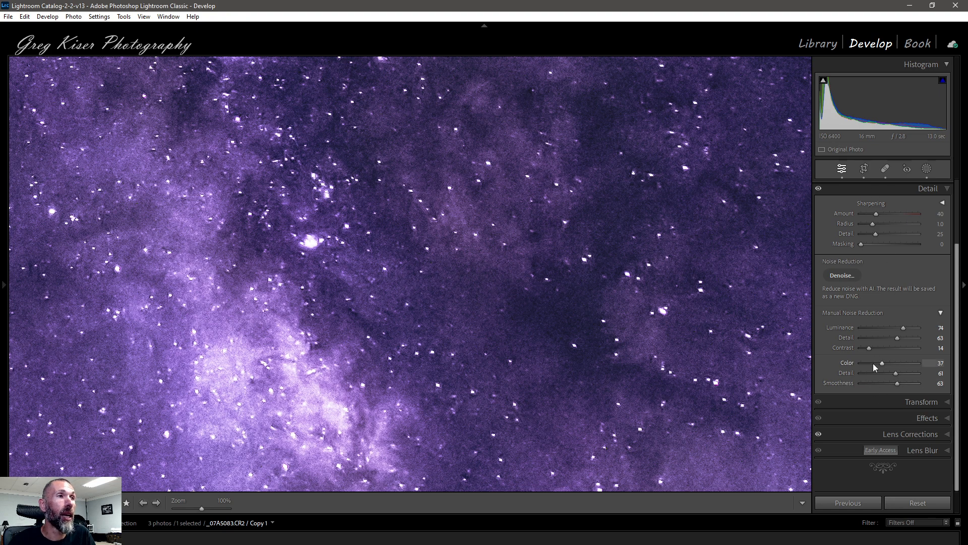
# Pan around the noise-reduced sky and treeline at 100% zoom to examine the remaining noise.
pyautogui.moveTo(618, 389); pyautogui.dragTo(623, 199)
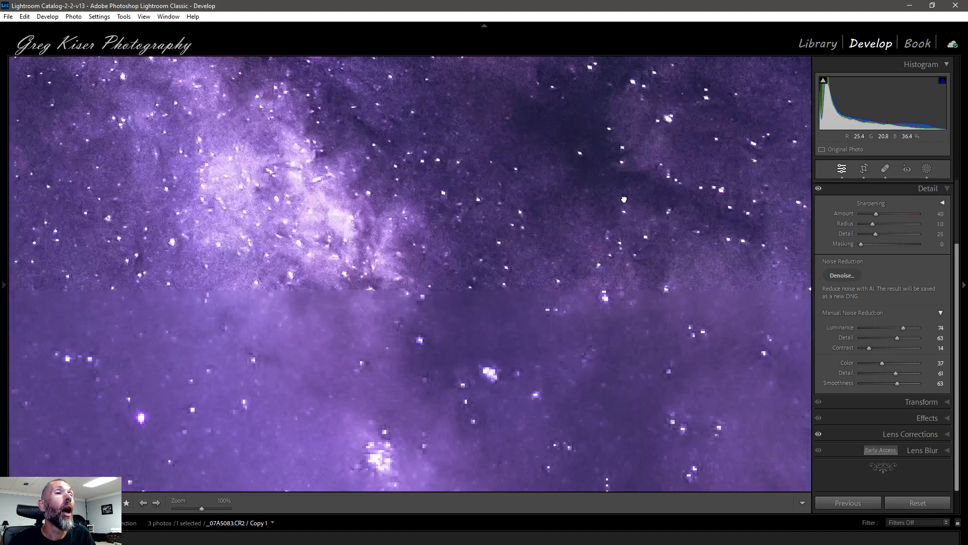
pyautogui.moveTo(600, 413); pyautogui.dragTo(617, 220)
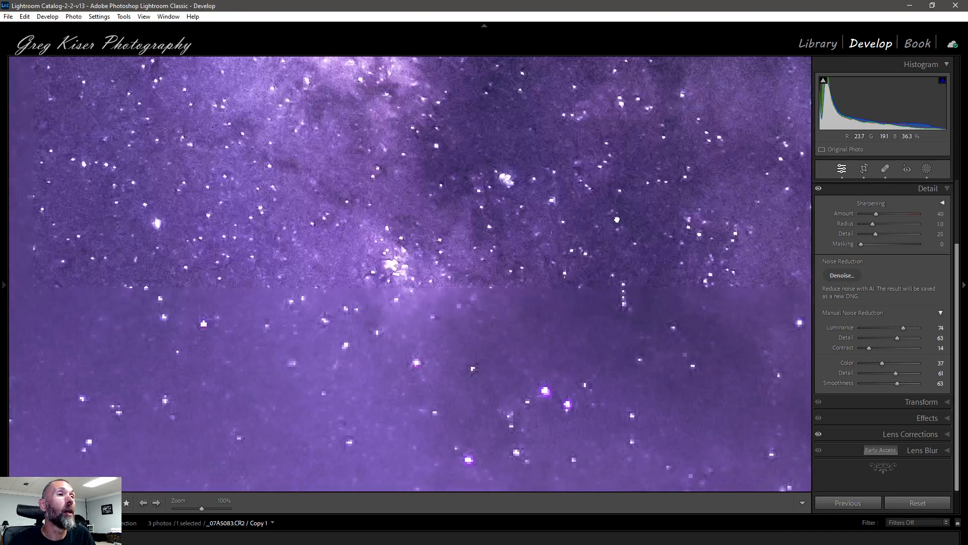
pyautogui.moveTo(360, 310); pyautogui.dragTo(570, 372)
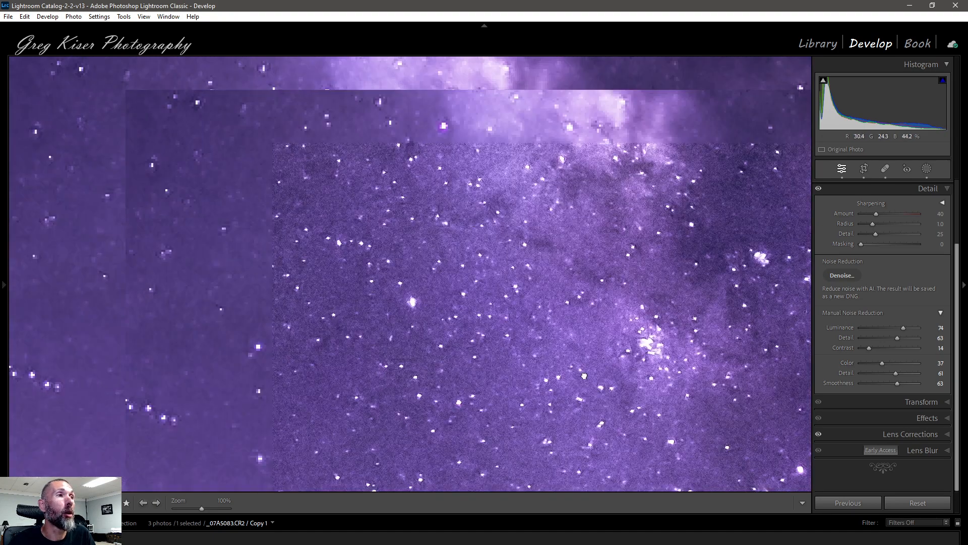
pyautogui.moveTo(614, 292); pyautogui.dragTo(387, 130)
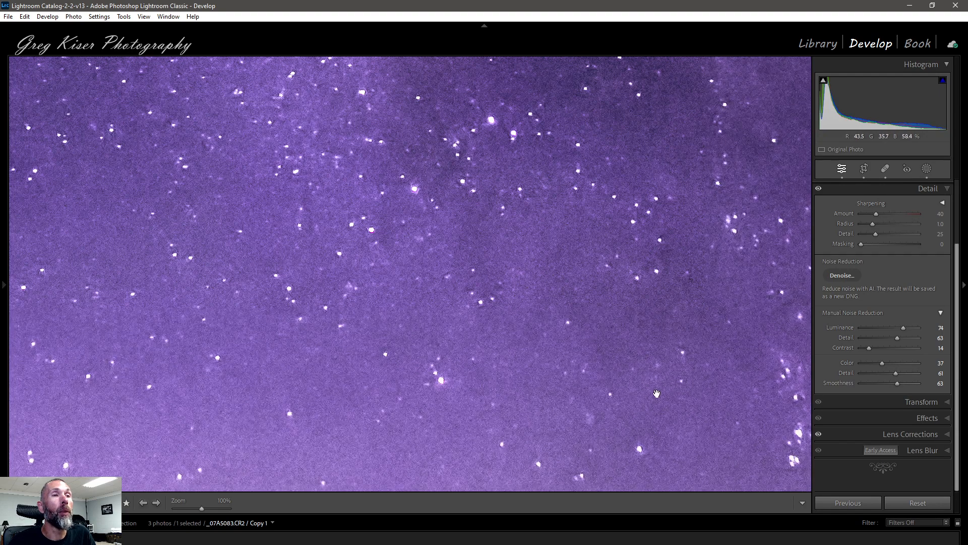
pyautogui.moveTo(657, 393); pyautogui.dragTo(671, 207)
pyautogui.moveTo(675, 404); pyautogui.dragTo(659, 201)
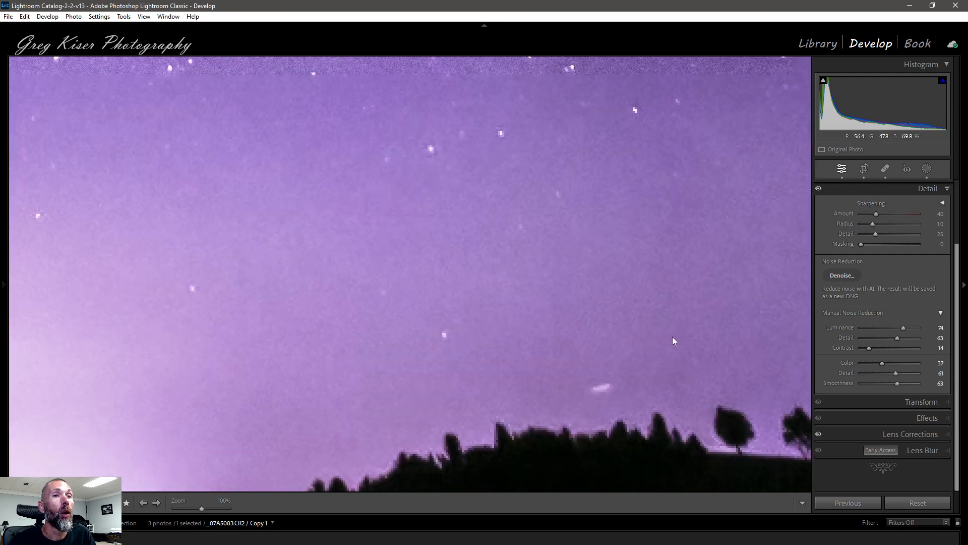
pyautogui.moveTo(667, 333); pyautogui.dragTo(694, 318)
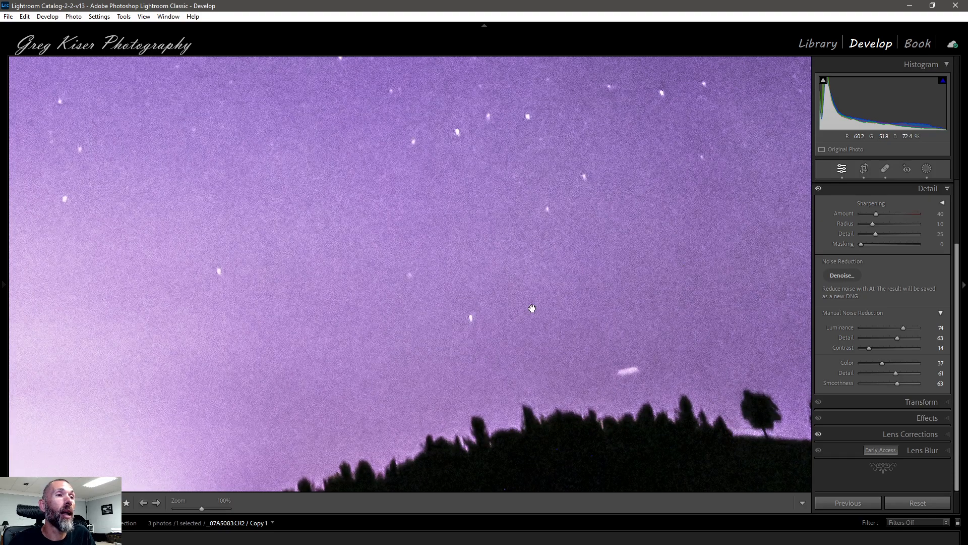
pyautogui.moveTo(576, 336); pyautogui.dragTo(703, 210)
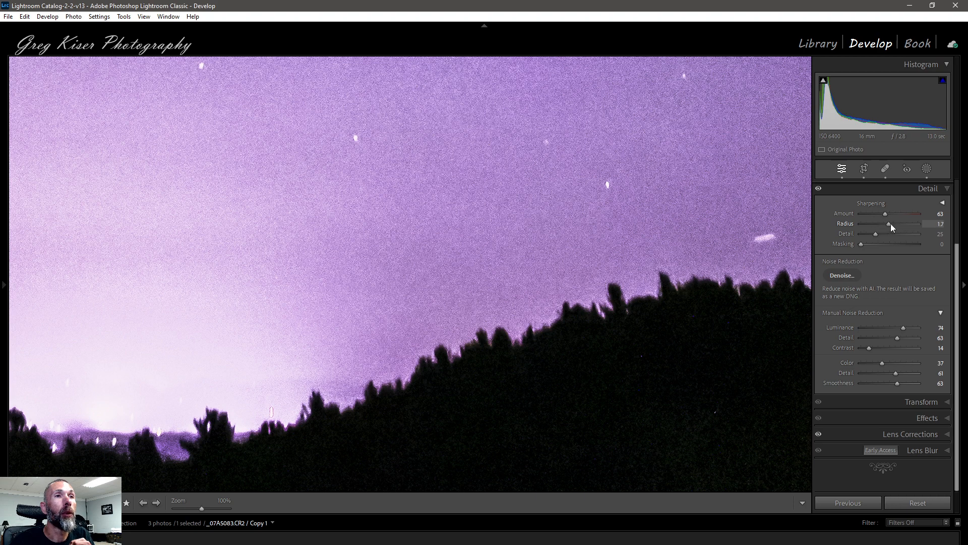
# Set sharpening Amount to 63, Radius to 1.8 and Detail to 17 for the Milky Way photo.
pyautogui.moveTo(885, 223)
pyautogui.mouseDown()
pyautogui.moveTo(866, 228)
pyautogui.moveTo(878, 228)
pyautogui.mouseUp()
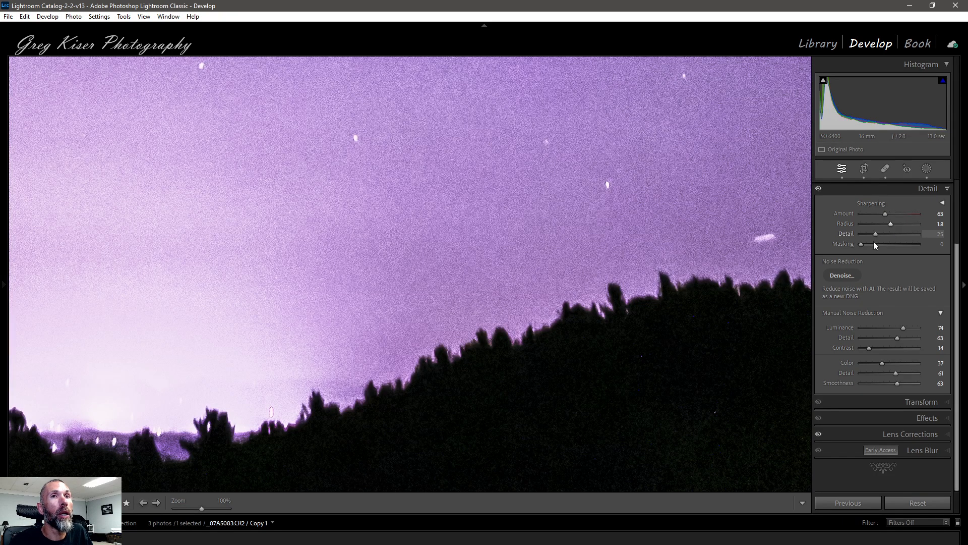
pyautogui.press('alt')
pyautogui.keyDown('alt'); pyautogui.click(875, 233); pyautogui.keyUp('alt')
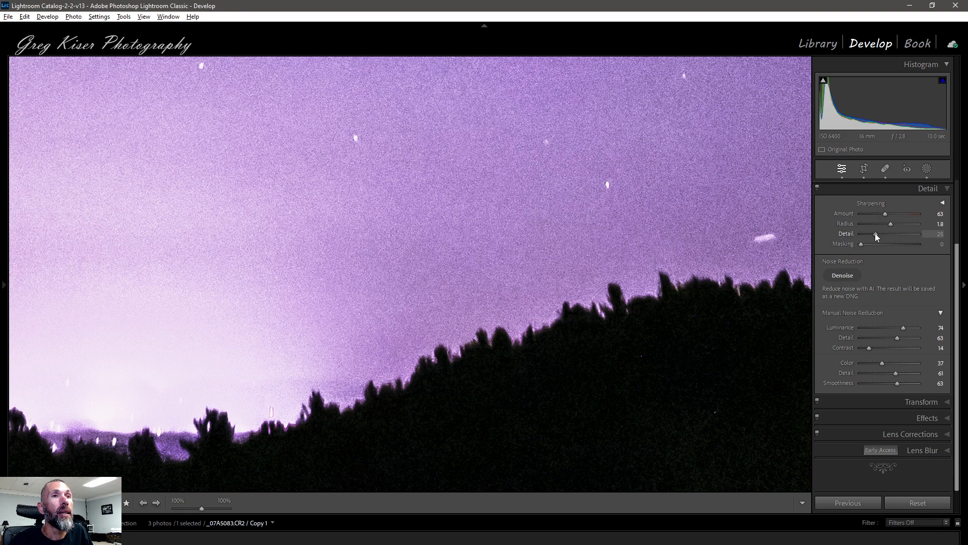
pyautogui.moveTo(876, 233); pyautogui.dragTo(876, 233)
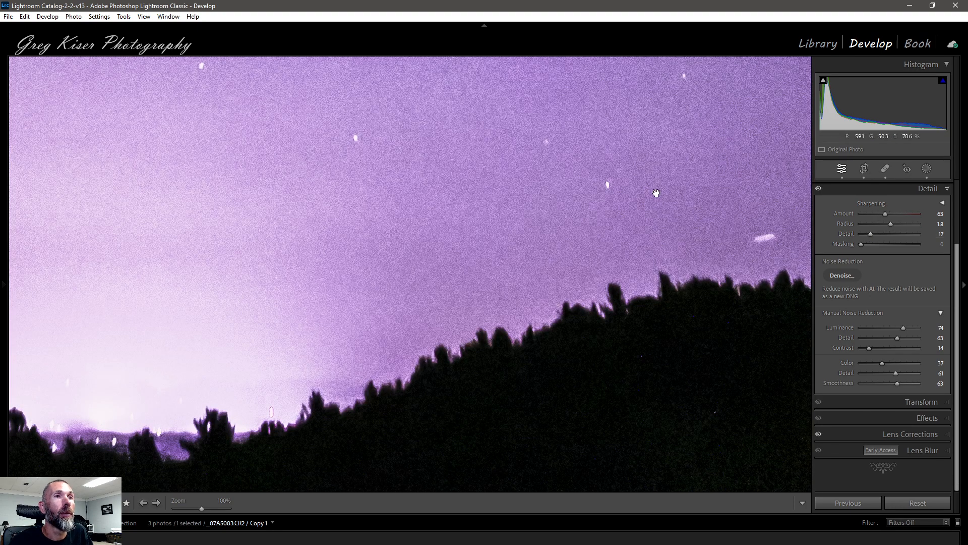
# Zoom out to fit and set sharpening Masking to 47 while previewing the mask.
pyautogui.moveTo(653, 178); pyautogui.dragTo(683, 279)
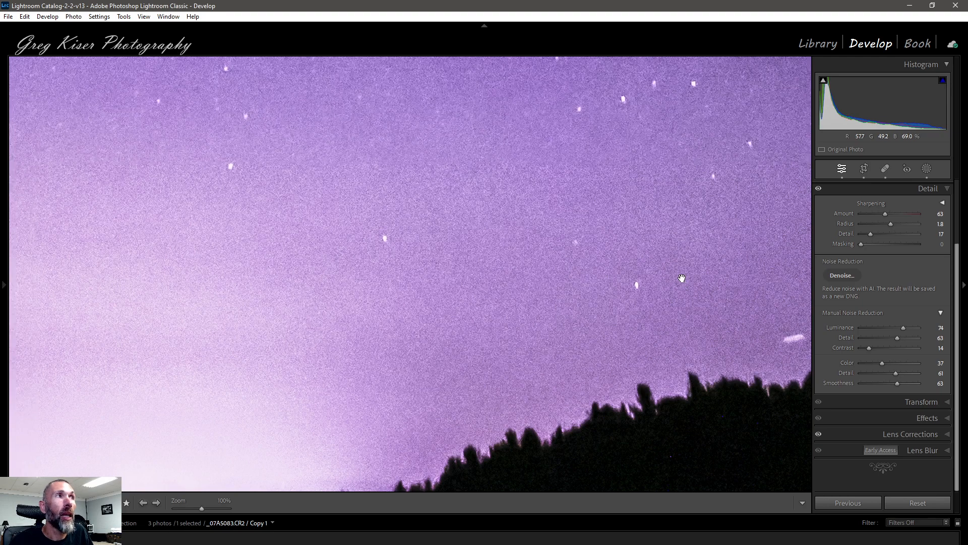
pyautogui.moveTo(640, 369); pyautogui.dragTo(592, 198)
pyautogui.moveTo(642, 249); pyautogui.dragTo(775, 400)
pyautogui.moveTo(529, 132); pyautogui.dragTo(604, 265)
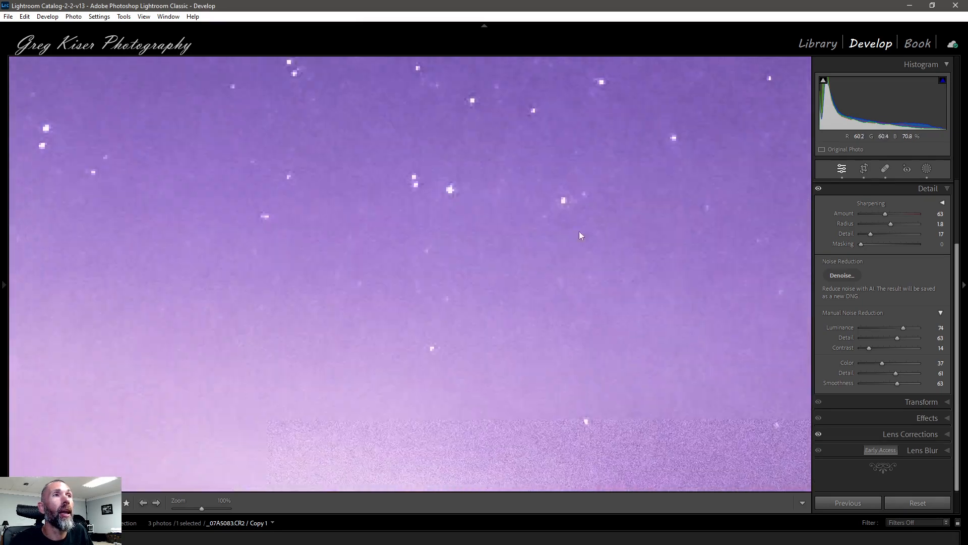
pyautogui.moveTo(458, 120); pyautogui.dragTo(512, 266)
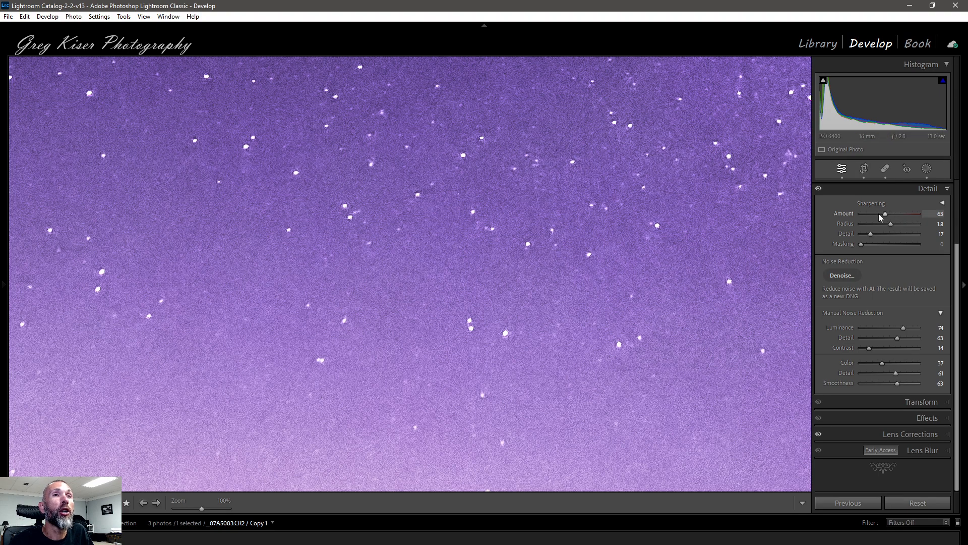
pyautogui.click(646, 319)
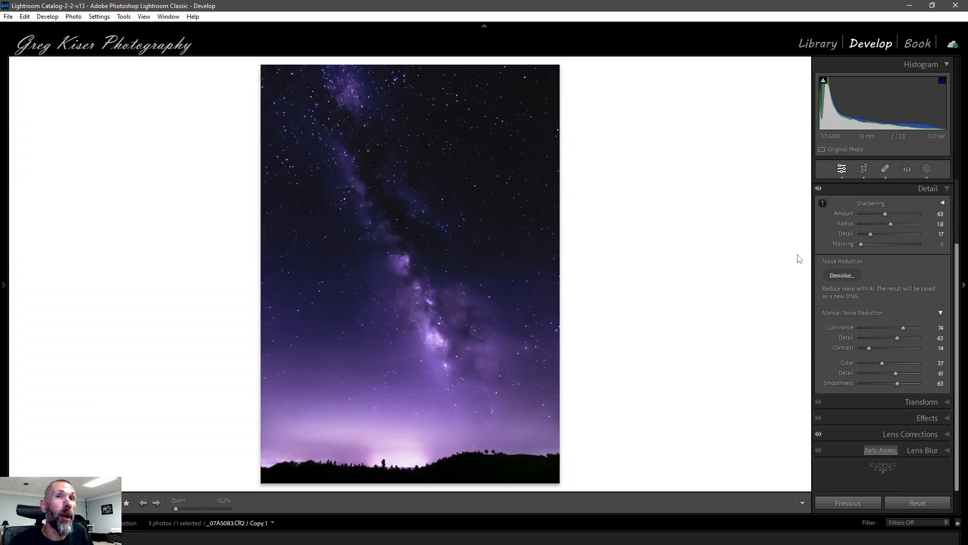
pyautogui.keyDown('alt'); pyautogui.click(860, 244); pyautogui.keyUp('alt')
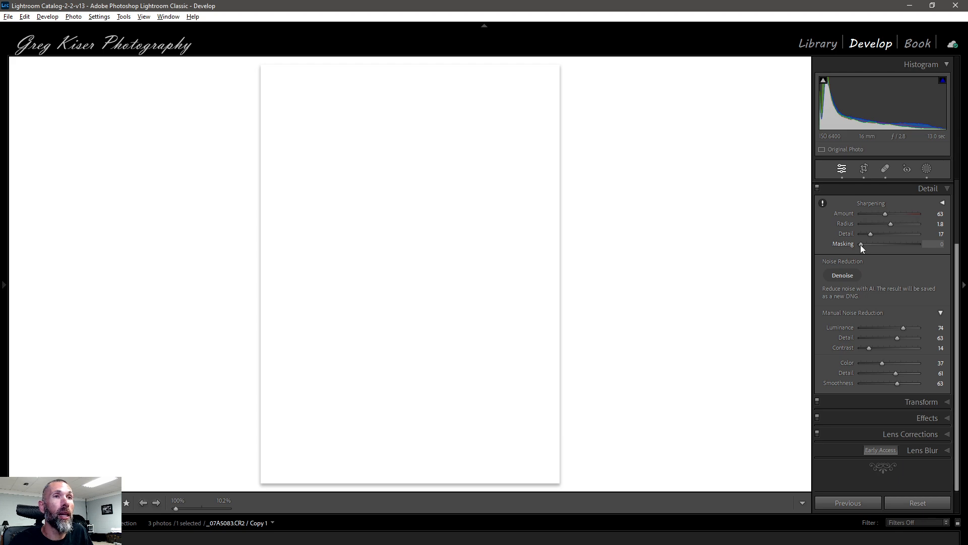
pyautogui.moveTo(860, 244); pyautogui.dragTo(886, 244)
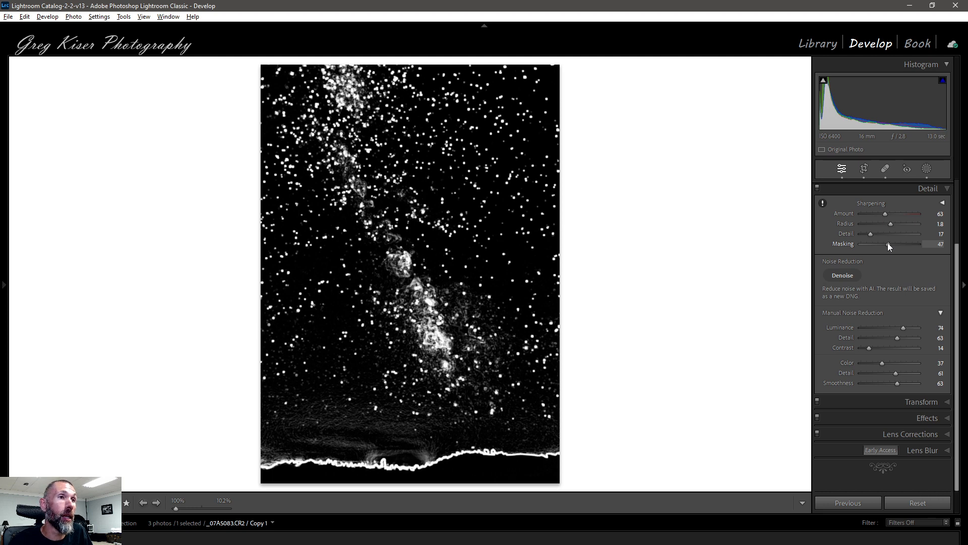
pyautogui.moveTo(888, 243); pyautogui.dragTo(888, 243)
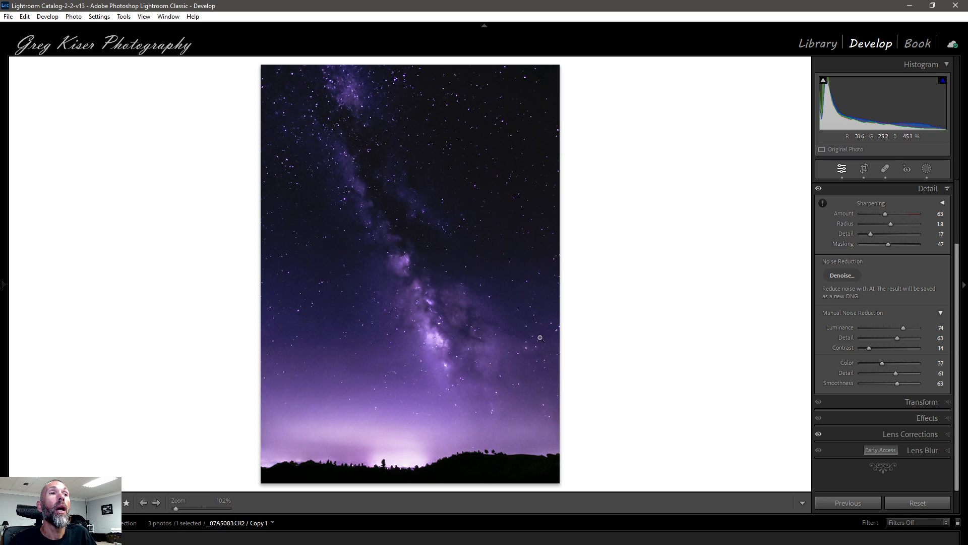
# Toggle the Detail panel off and on repeatedly to compare the Milky Way photo before and after.
pyautogui.click(818, 191)
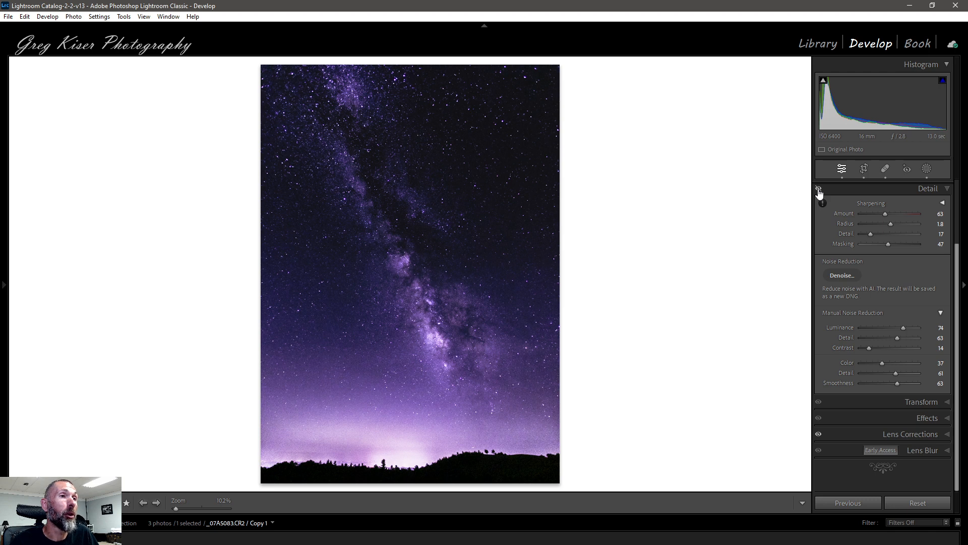
pyautogui.click(818, 189)
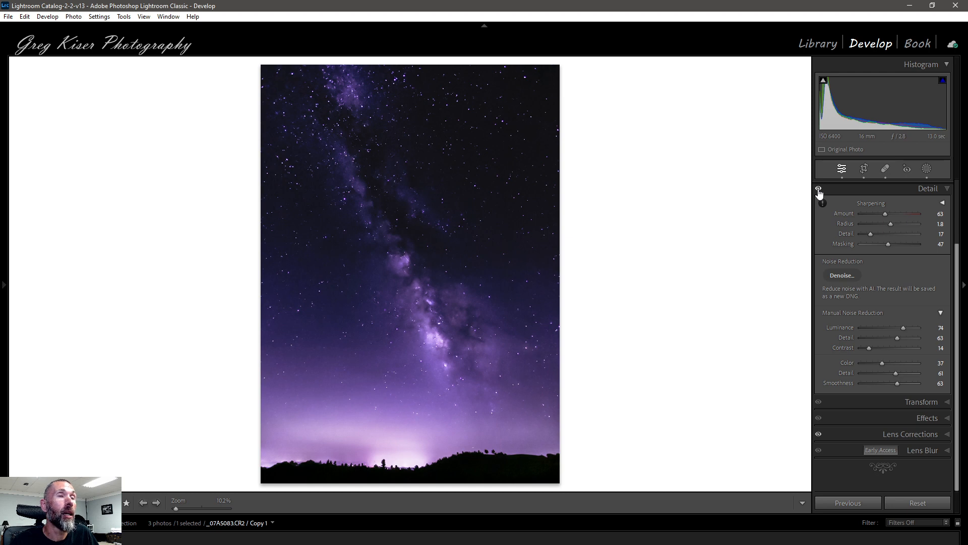
pyautogui.click(819, 190)
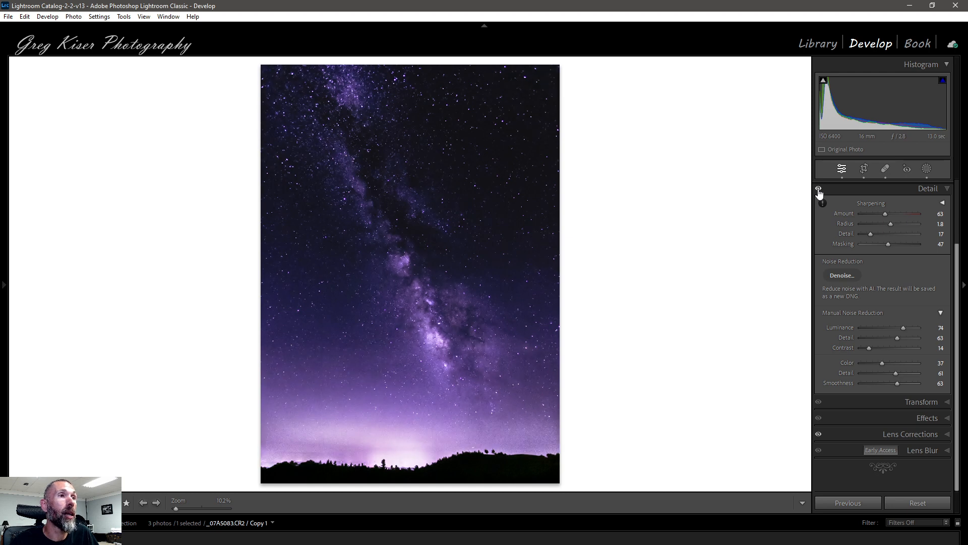
pyautogui.click(818, 189)
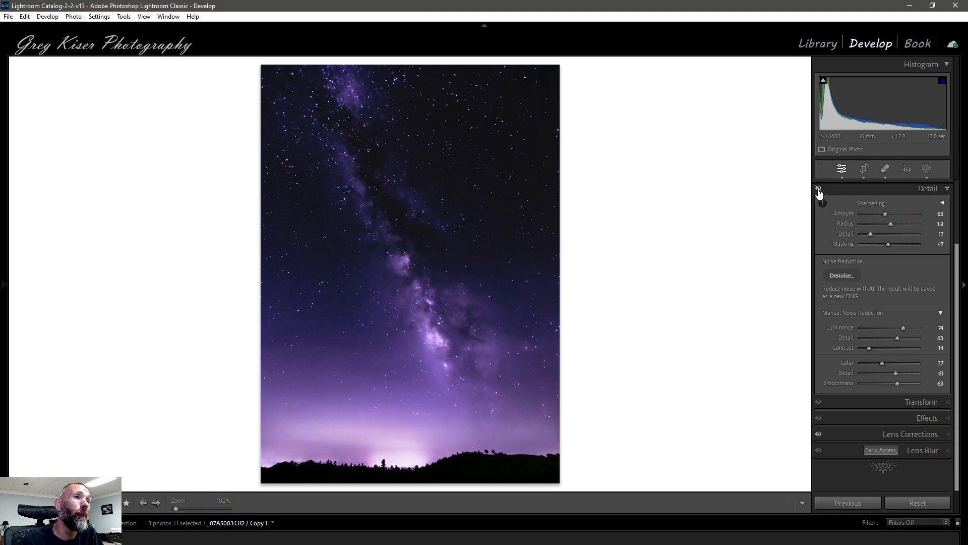
pyautogui.click(818, 190)
pyautogui.click(818, 190)
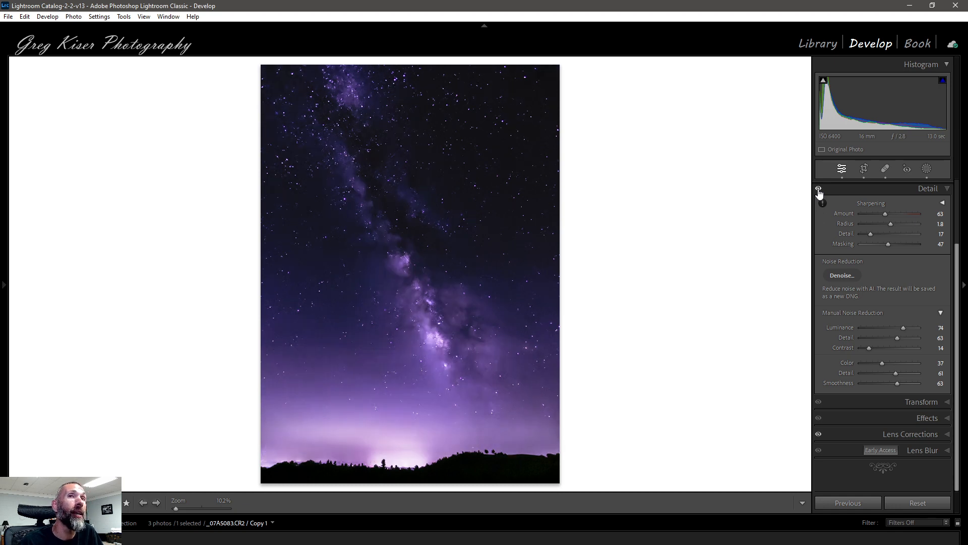
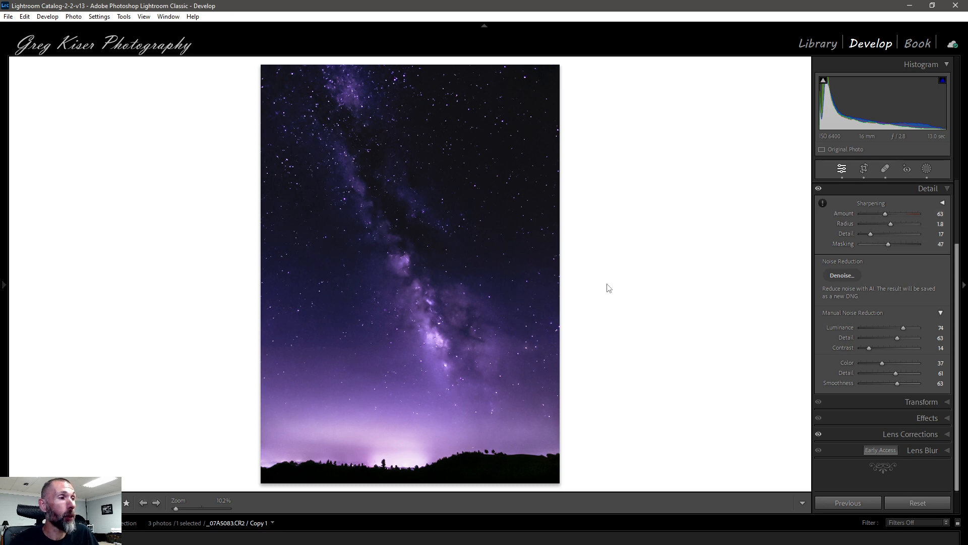
# Open the next photo, the candlelit portrait, and pan around the face at 100% zoom to examine its noise.
pyautogui.press('Right')
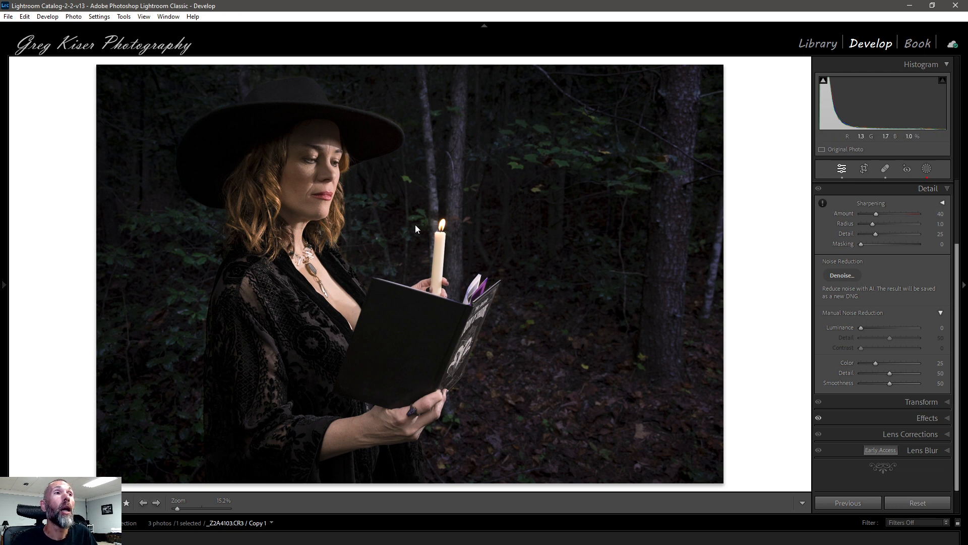
pyautogui.click(317, 162)
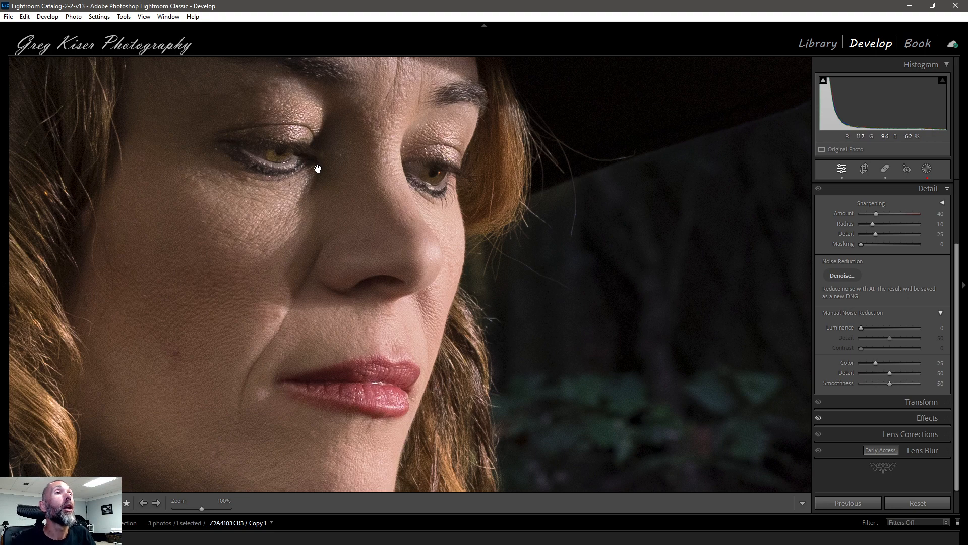
pyautogui.moveTo(363, 212); pyautogui.dragTo(443, 261)
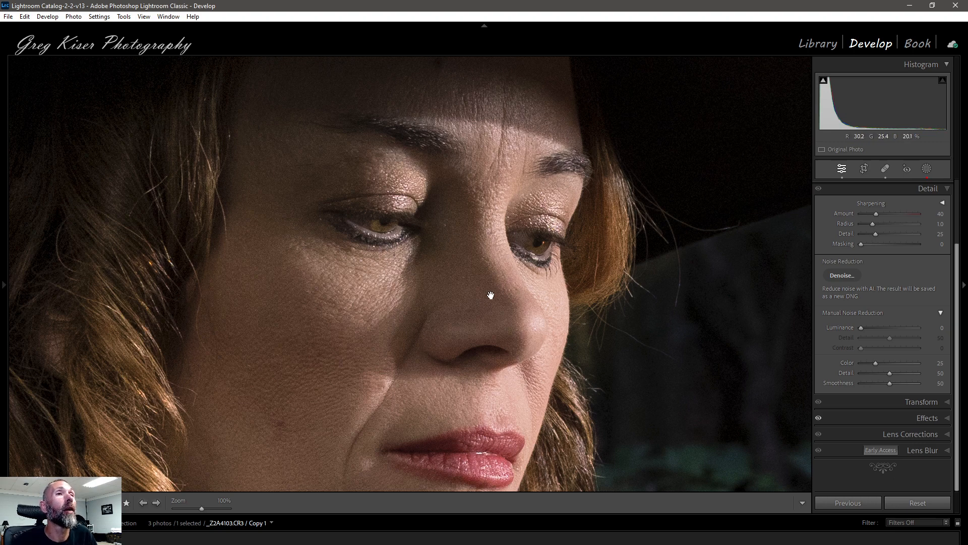
pyautogui.moveTo(315, 335); pyautogui.dragTo(326, 212)
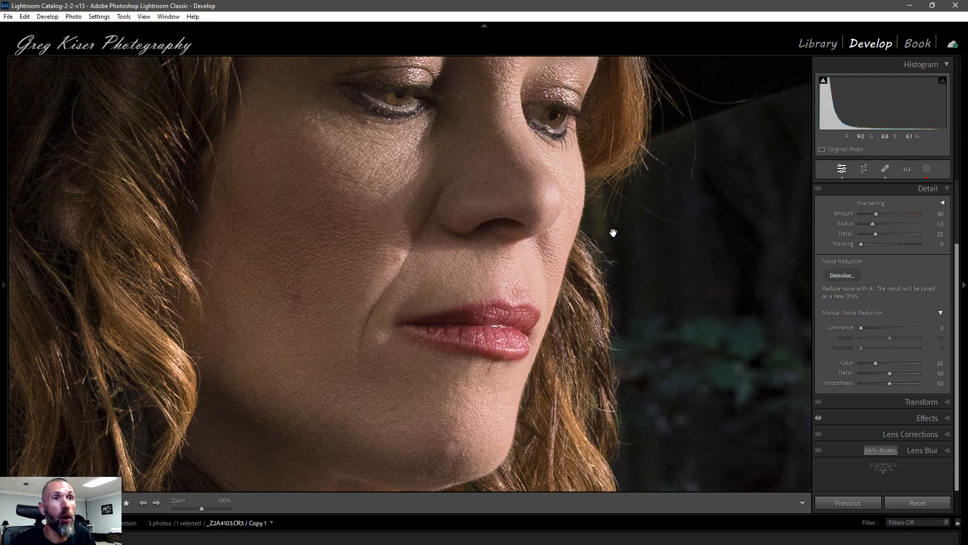
pyautogui.moveTo(369, 337); pyautogui.dragTo(402, 411)
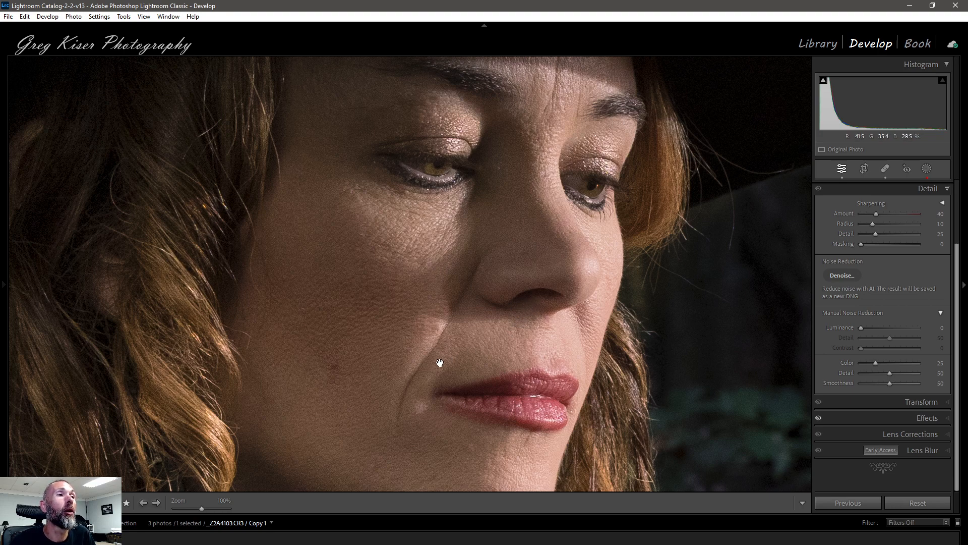
pyautogui.moveTo(342, 361); pyautogui.dragTo(406, 359)
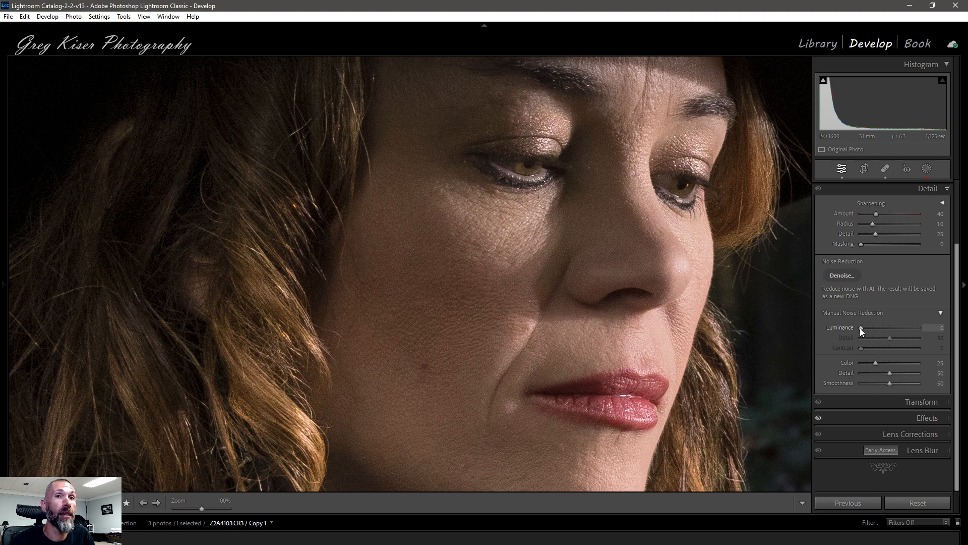
# Set Luminance noise reduction to 16 for the portrait, trying the luminance Detail and Contrast sliders along the way.
pyautogui.moveTo(860, 328); pyautogui.dragTo(860, 328)
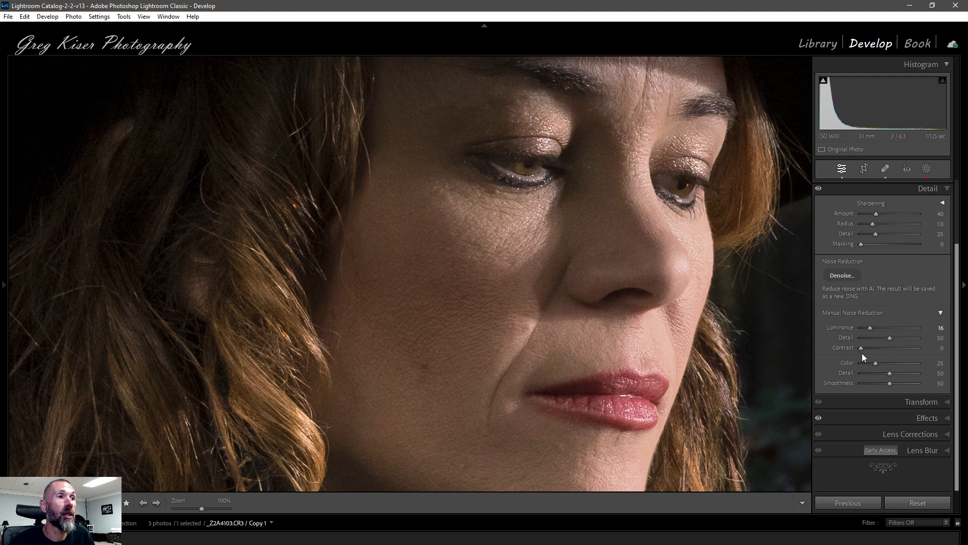
pyautogui.keyDown('alt'); pyautogui.click(890, 338); pyautogui.keyUp('alt')
pyautogui.moveTo(890, 337)
pyautogui.mouseDown()
pyautogui.moveTo(909, 338)
pyautogui.moveTo(891, 338)
pyautogui.mouseUp()
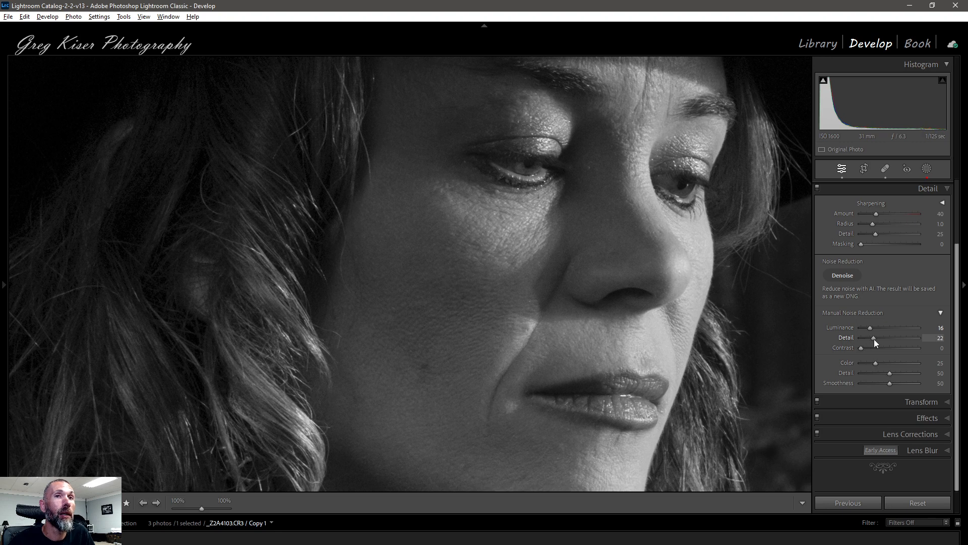
pyautogui.moveTo(873, 339); pyautogui.dragTo(875, 339)
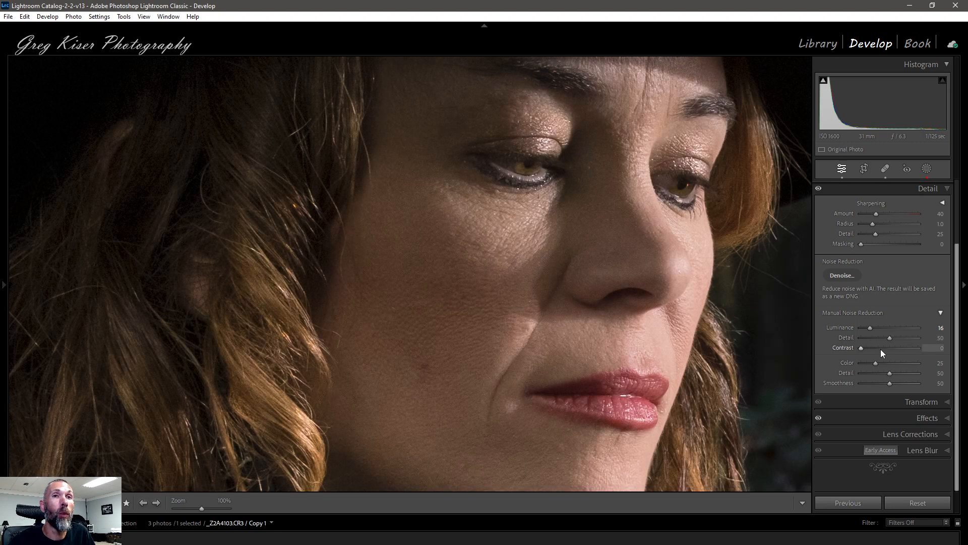
pyautogui.moveTo(863, 348); pyautogui.dragTo(901, 349)
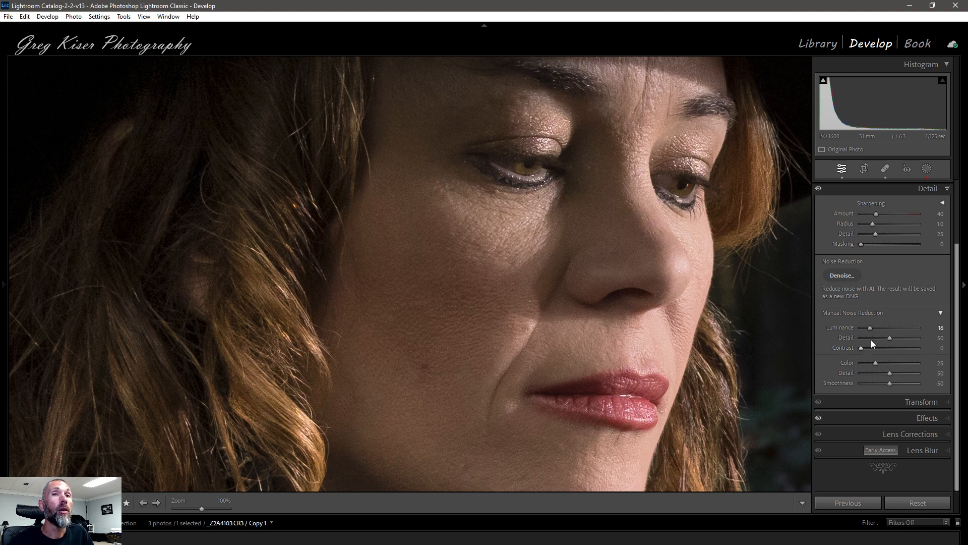
# Set sharpening Amount to 58 and reset Radius to 1.0 after previewing wider and narrower radius values.
pyautogui.moveTo(462, 286); pyautogui.dragTo(443, 328)
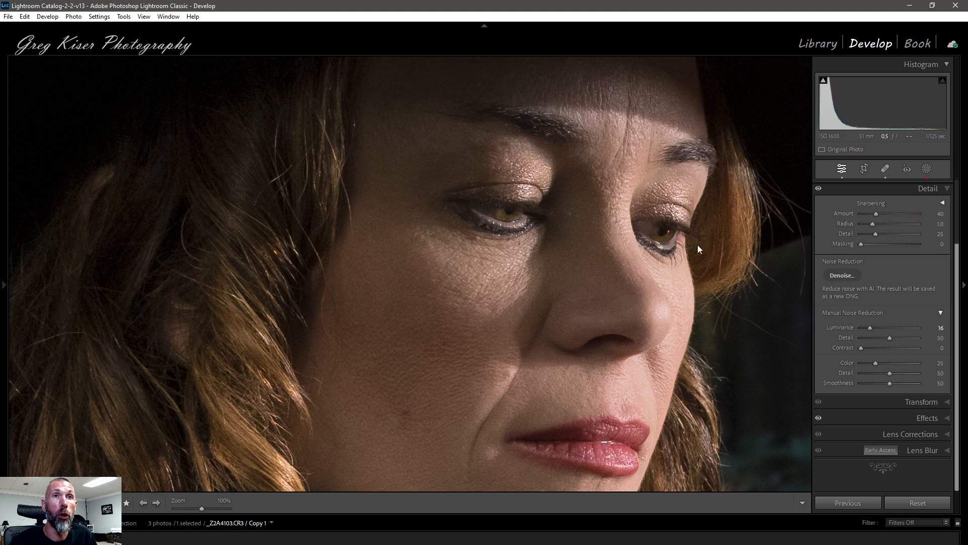
pyautogui.moveTo(581, 238); pyautogui.dragTo(581, 290)
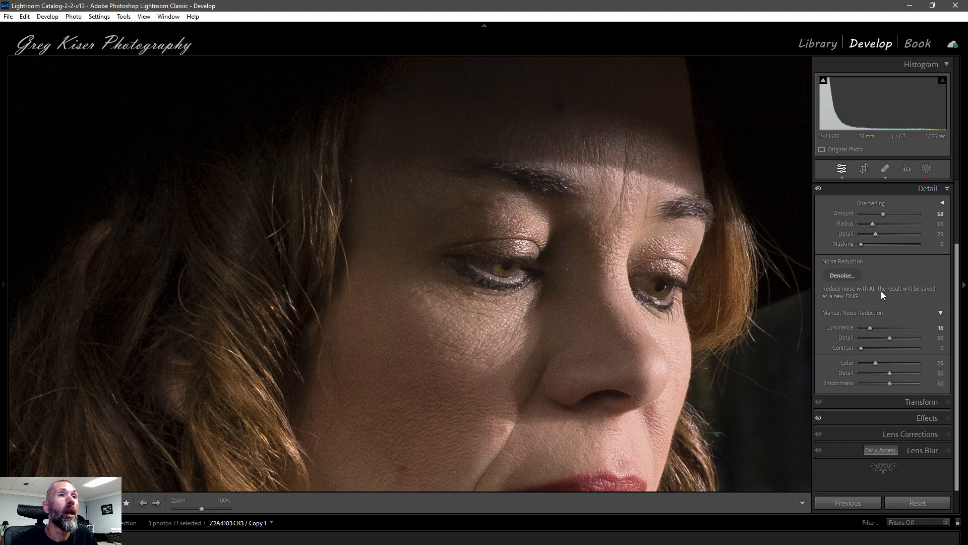
pyautogui.keyDown('alt'); pyautogui.click(872, 223); pyautogui.keyUp('alt')
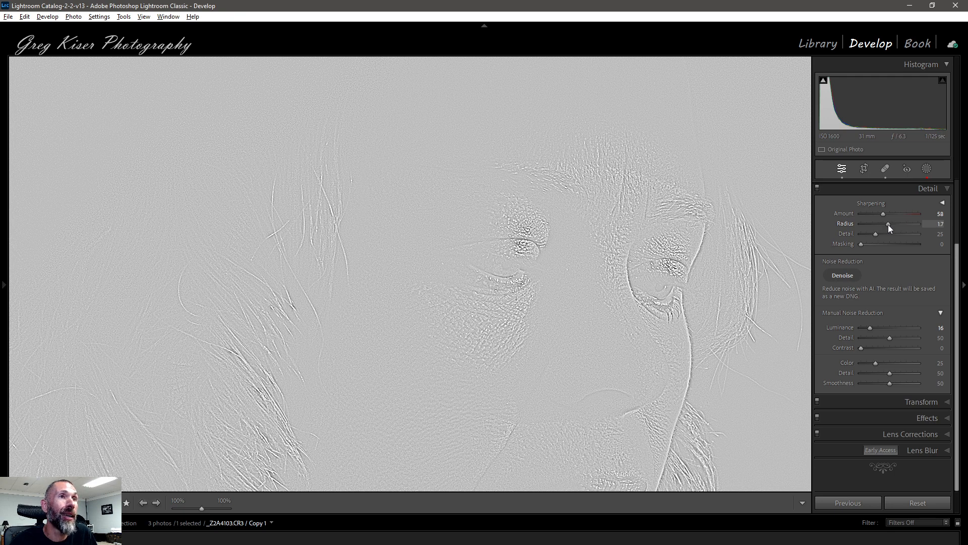
pyautogui.moveTo(887, 224); pyautogui.dragTo(898, 225)
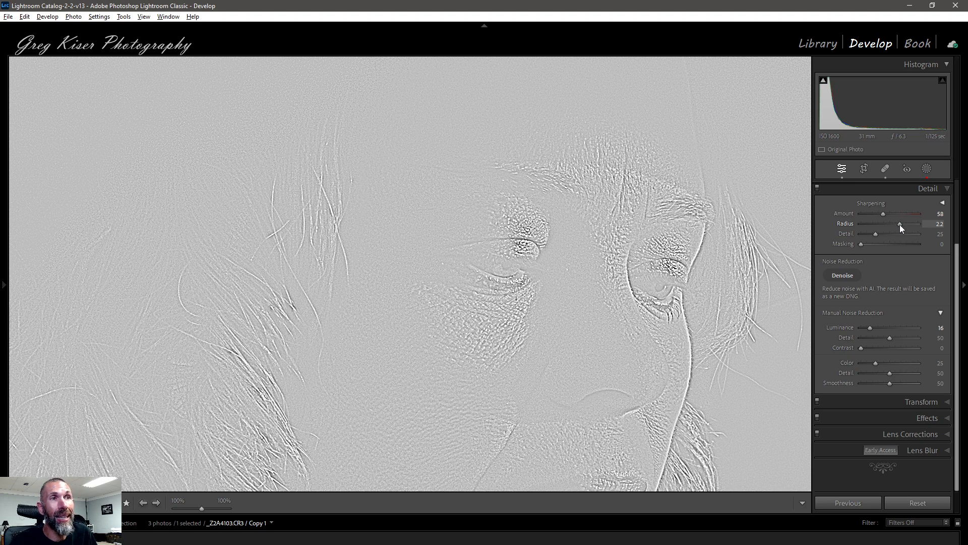
pyautogui.moveTo(900, 225); pyautogui.dragTo(861, 226)
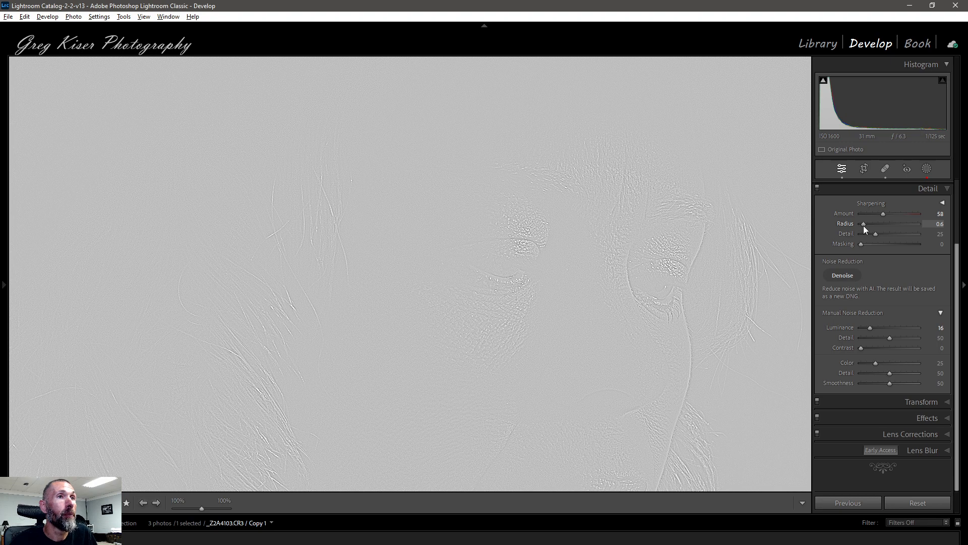
pyautogui.moveTo(863, 226); pyautogui.dragTo(864, 226)
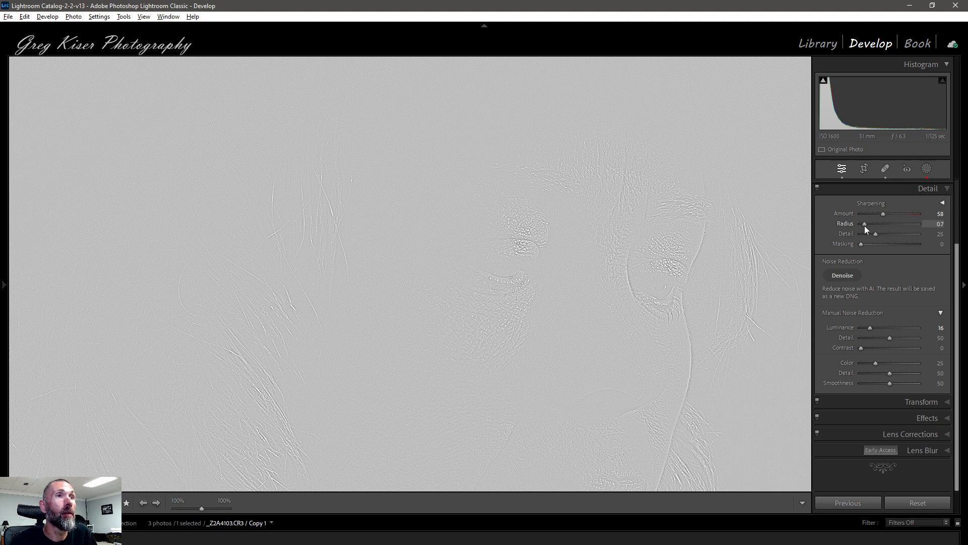
pyautogui.moveTo(864, 225); pyautogui.dragTo(864, 225)
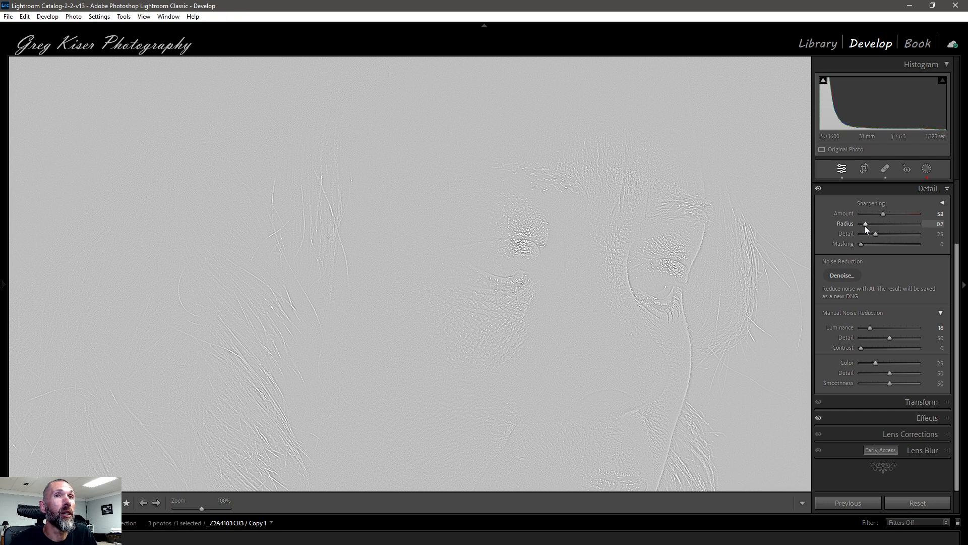
pyautogui.doubleClick(867, 225)
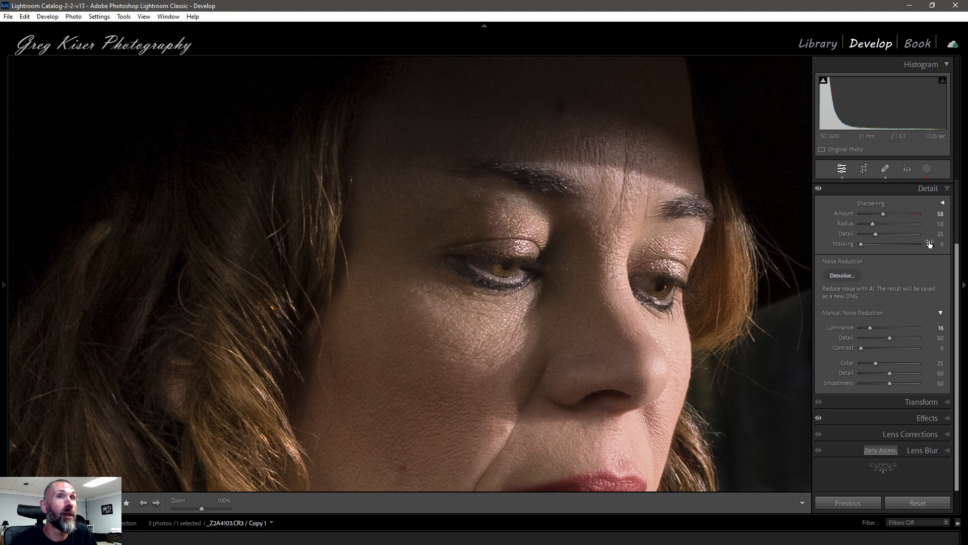
# Set sharpening Detail to 10 while previewing its effect.
pyautogui.keyDown('alt'); pyautogui.click(875, 235); pyautogui.keyUp('alt')
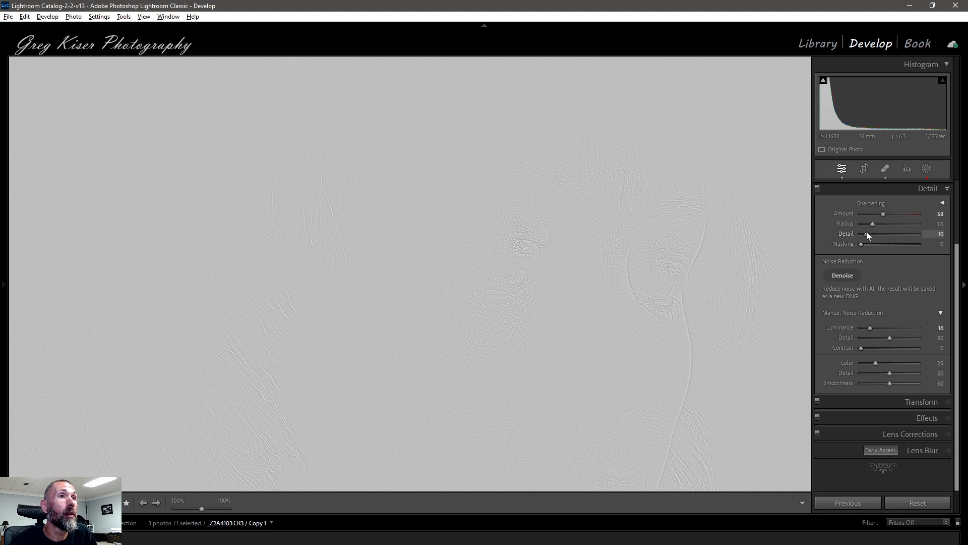
pyautogui.moveTo(867, 235); pyautogui.dragTo(867, 236)
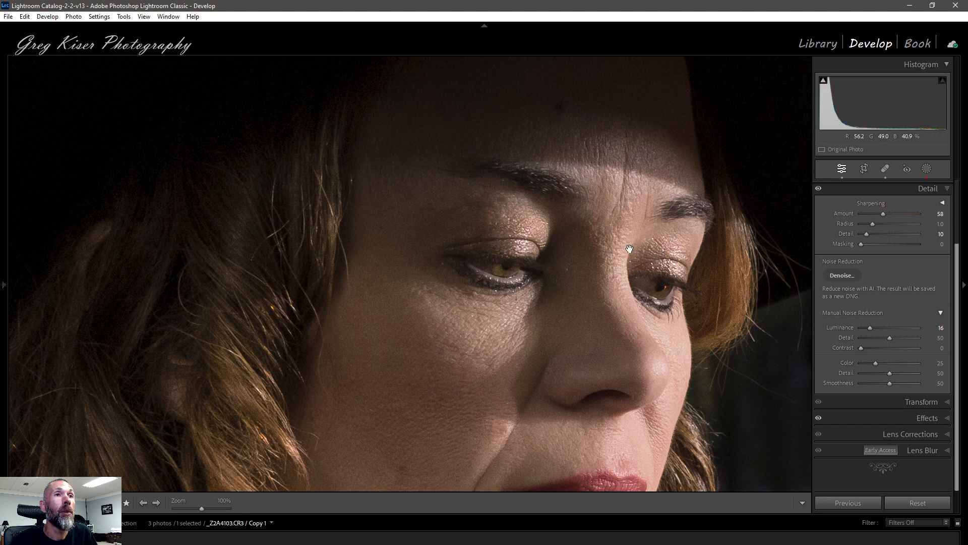
# Zoom out to fit and try adjusting sharpening Masking while previewing the mask.
pyautogui.click(766, 262)
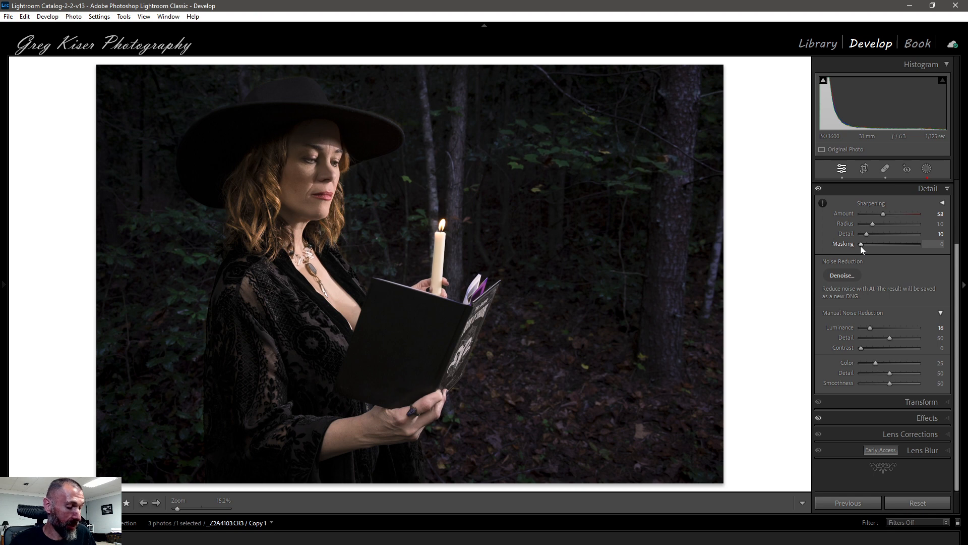
pyautogui.press('alt')
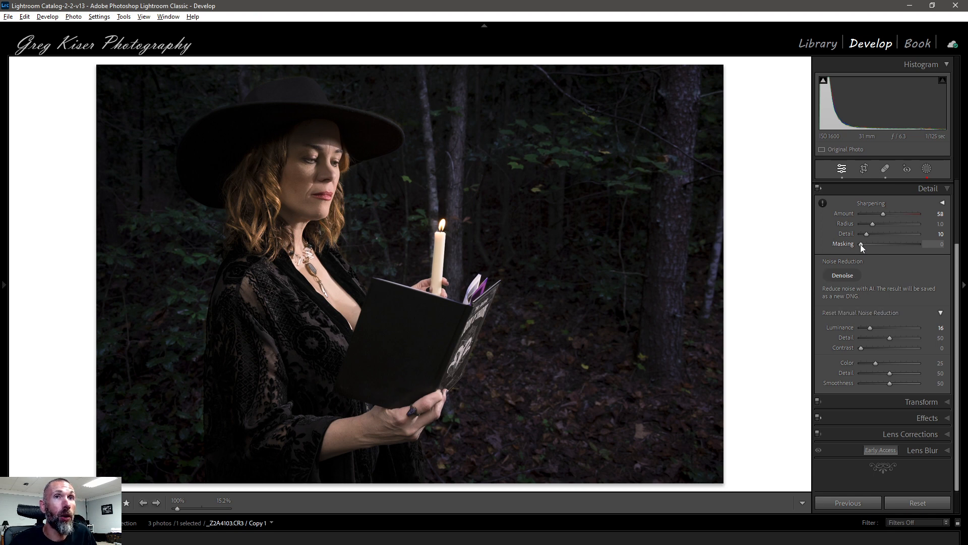
pyautogui.keyDown('alt'); pyautogui.click(860, 244); pyautogui.keyUp('alt')
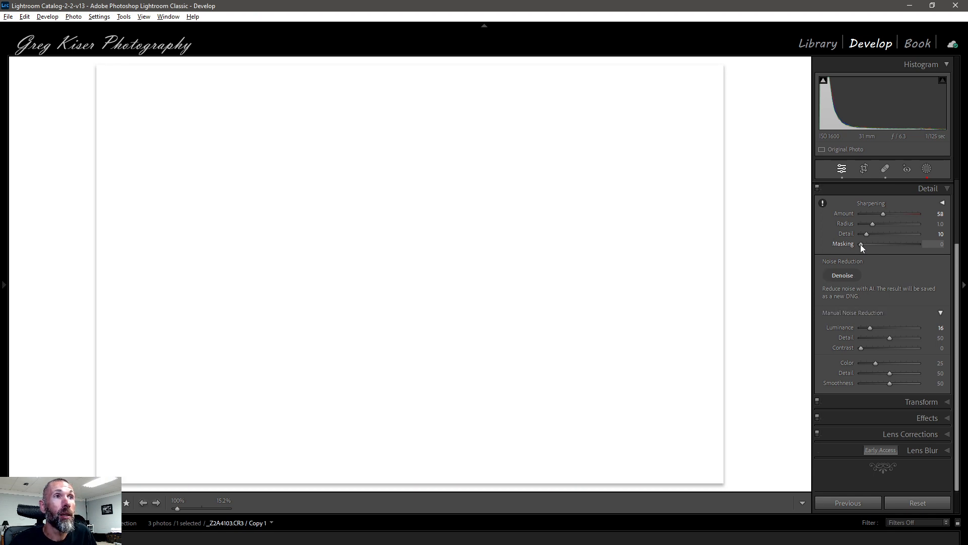
pyautogui.moveTo(882, 244); pyautogui.dragTo(898, 243)
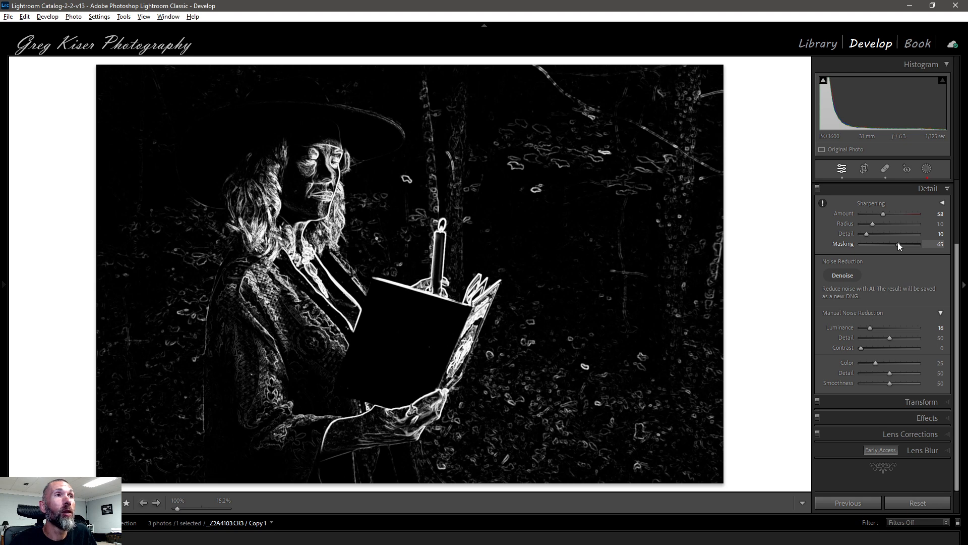
pyautogui.moveTo(898, 243); pyautogui.dragTo(882, 243)
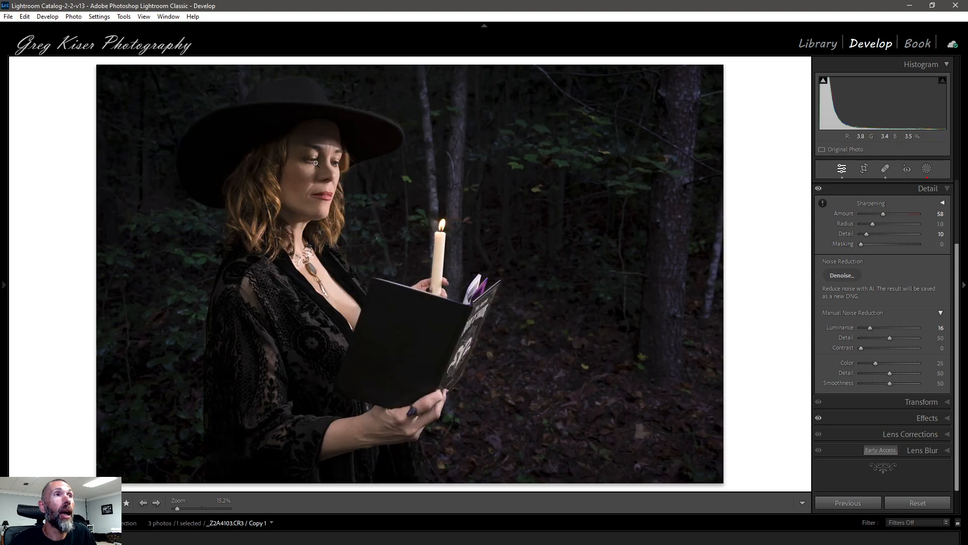
# Zoom in on the face and set sharpening Masking to 85 while previewing the mask.
pyautogui.click(316, 163)
pyautogui.moveTo(325, 168); pyautogui.dragTo(389, 229)
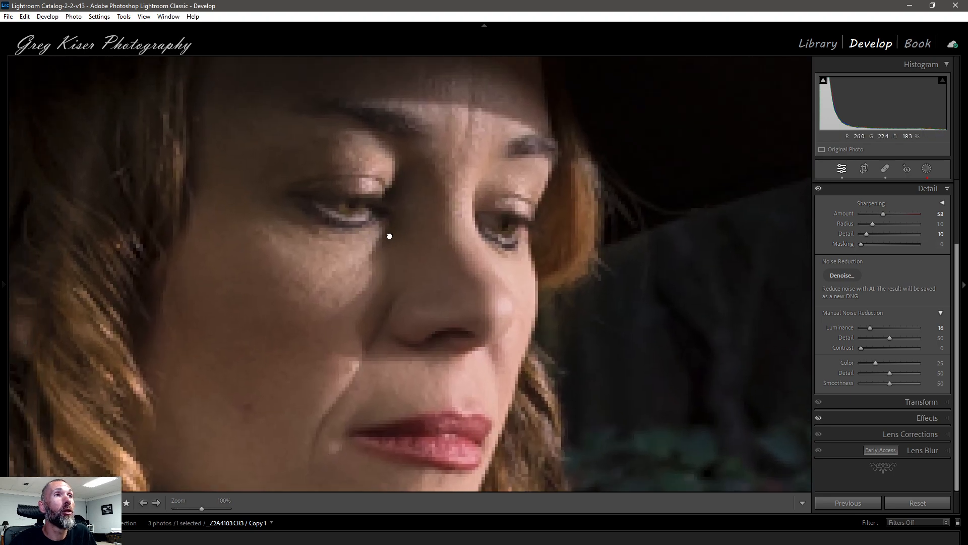
pyautogui.keyDown('alt'); pyautogui.click(861, 244); pyautogui.keyUp('alt')
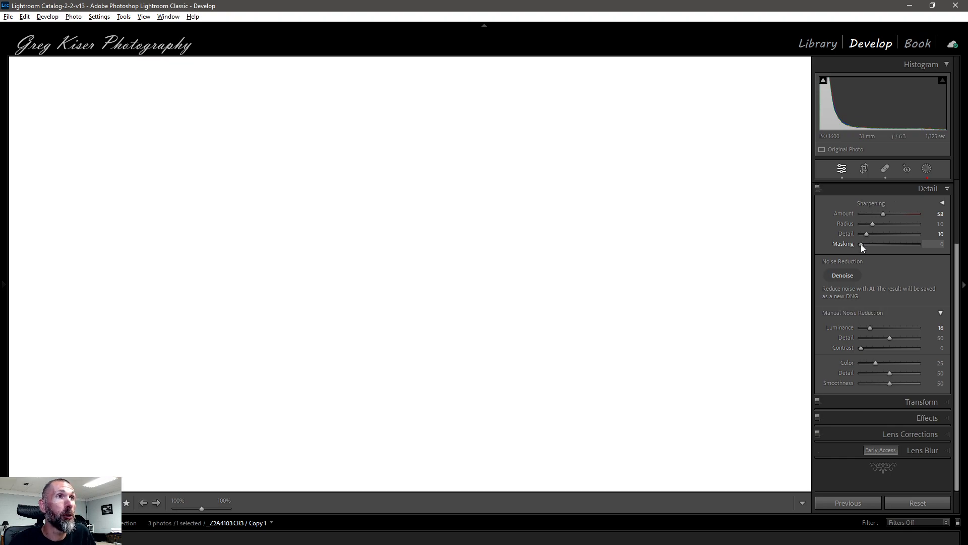
pyautogui.moveTo(861, 244); pyautogui.dragTo(900, 243)
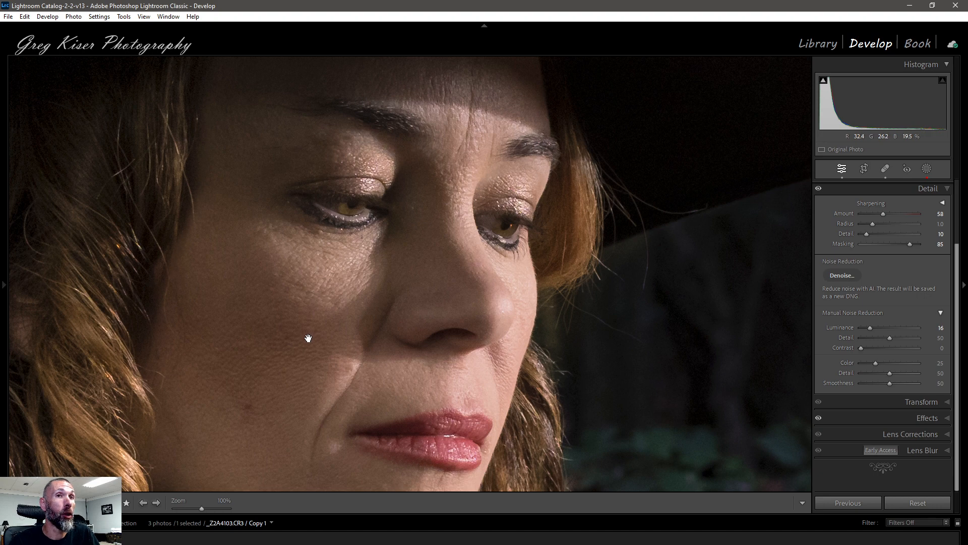
# Pan around the sharpened face and zoom back out to fit.
pyautogui.moveTo(308, 344); pyautogui.dragTo(360, 267)
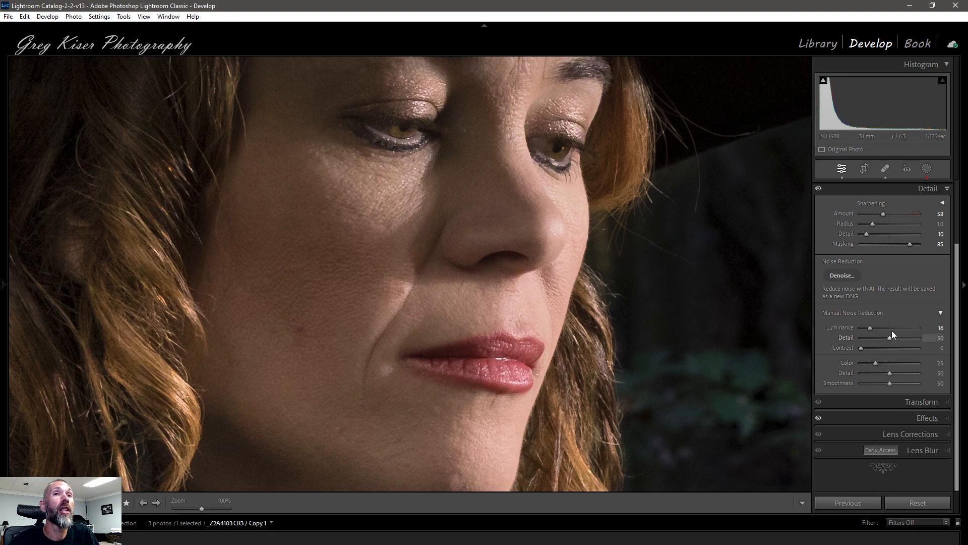
pyautogui.moveTo(663, 250); pyautogui.dragTo(606, 362)
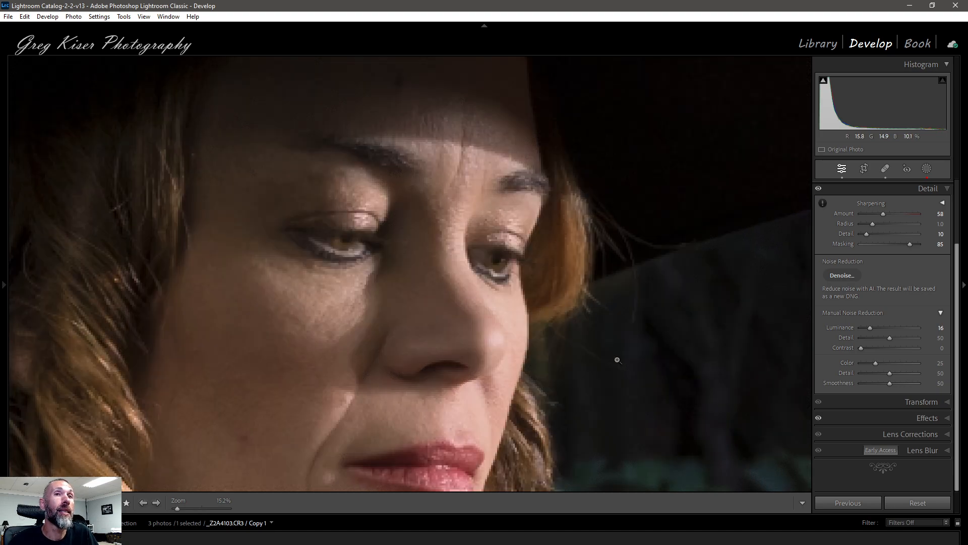
pyautogui.click(617, 360)
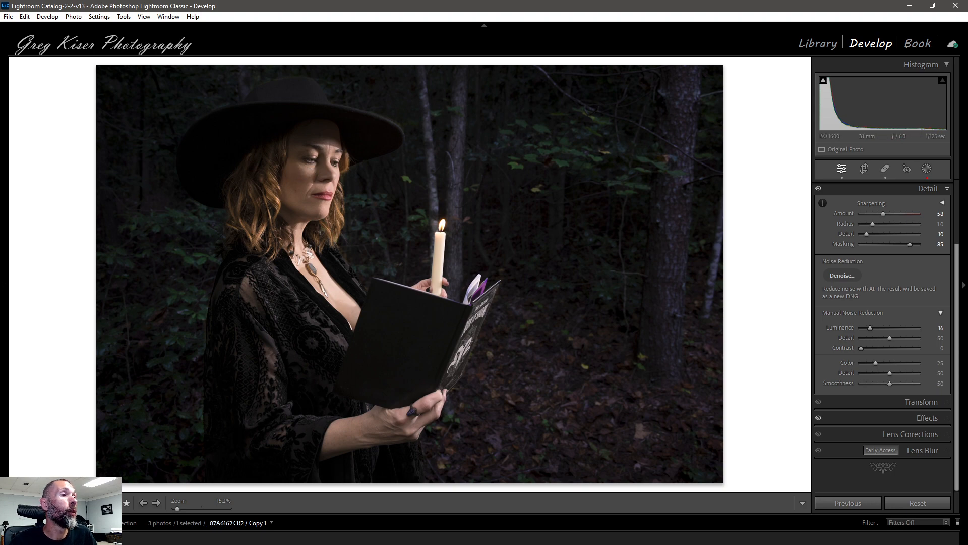
# Browse back to the water mill and Milky Way photos and compare the Milky Way with its Detail adjustments off and on.
pyautogui.click(43, 537)
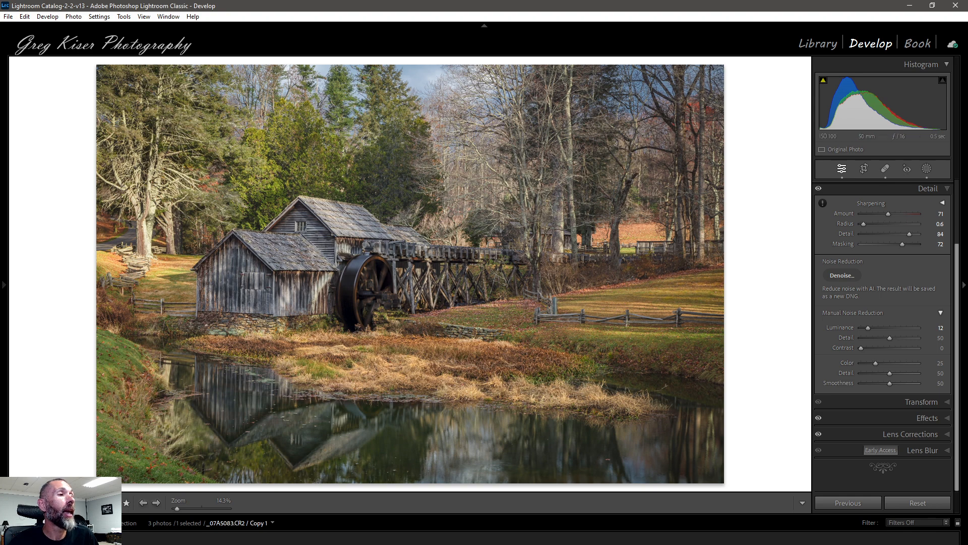
pyautogui.click(465, 543)
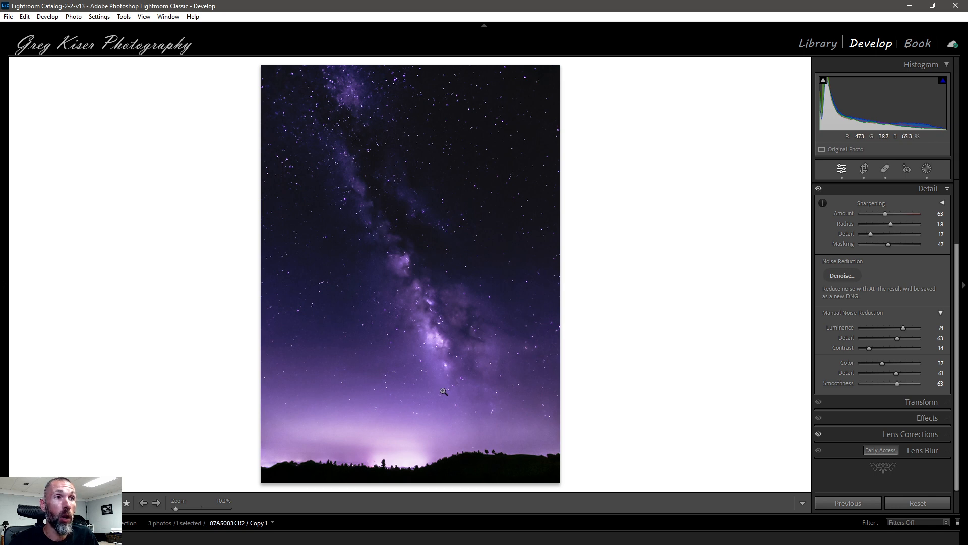
pyautogui.click(819, 189)
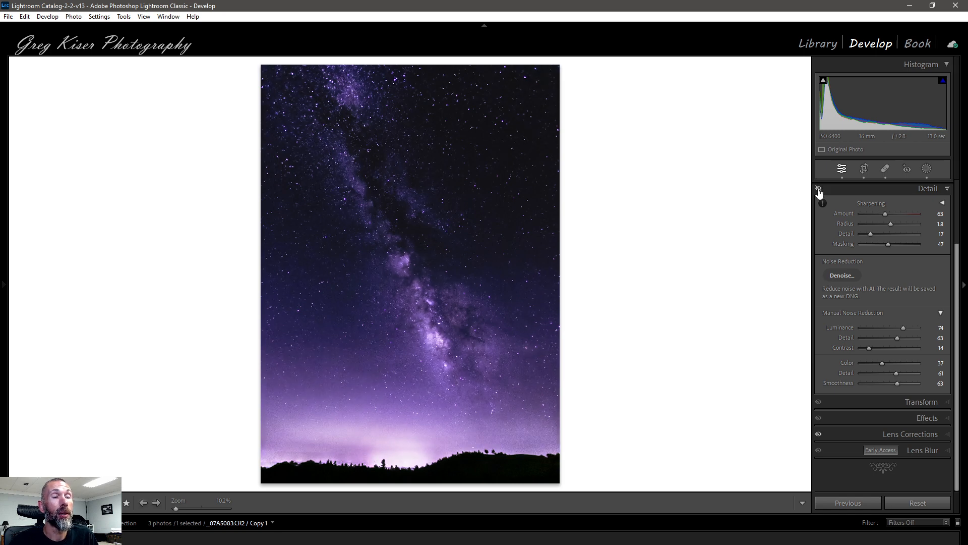
pyautogui.click(818, 190)
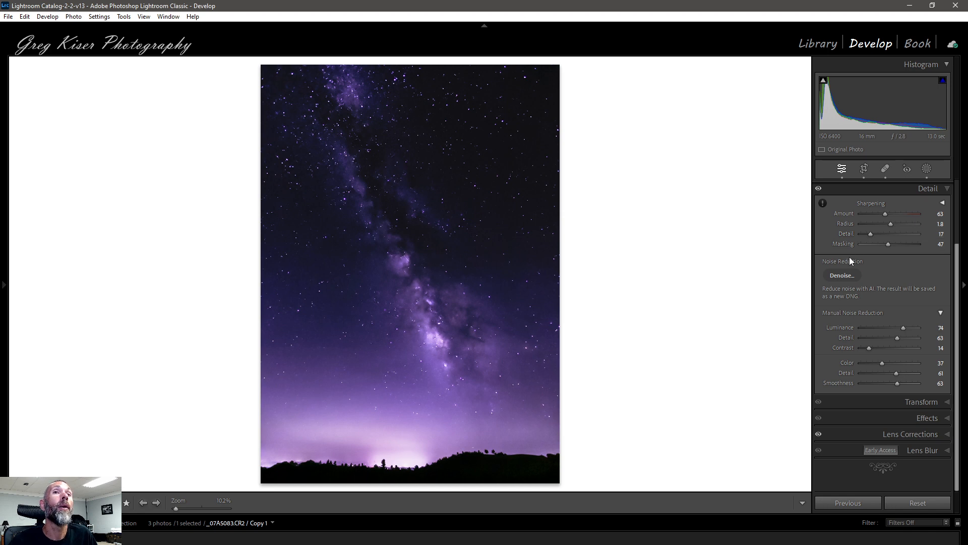
pyautogui.keyDown('alt'); pyautogui.click(887, 244); pyautogui.keyUp('alt')
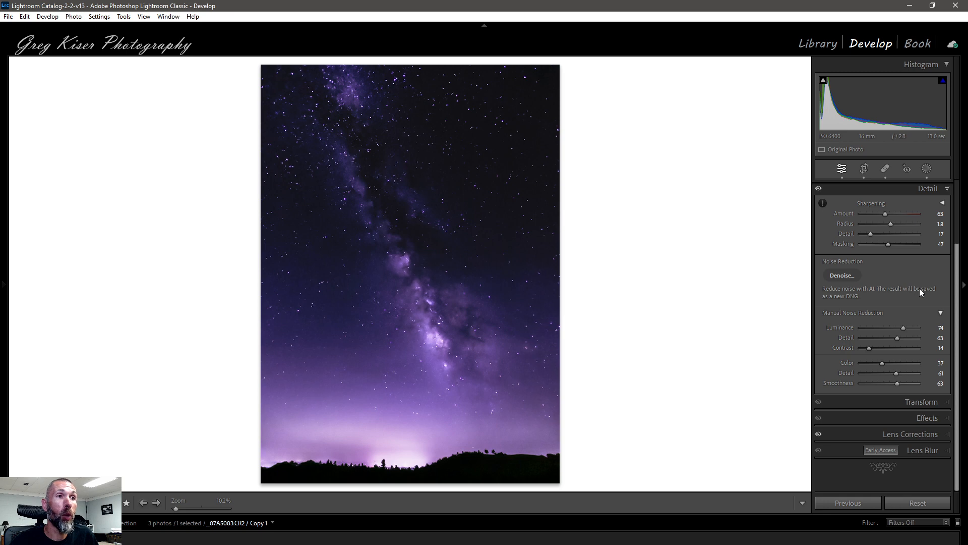
# Open the water mill photo and reveal the Detail panel's reset options.
pyautogui.press('Right')
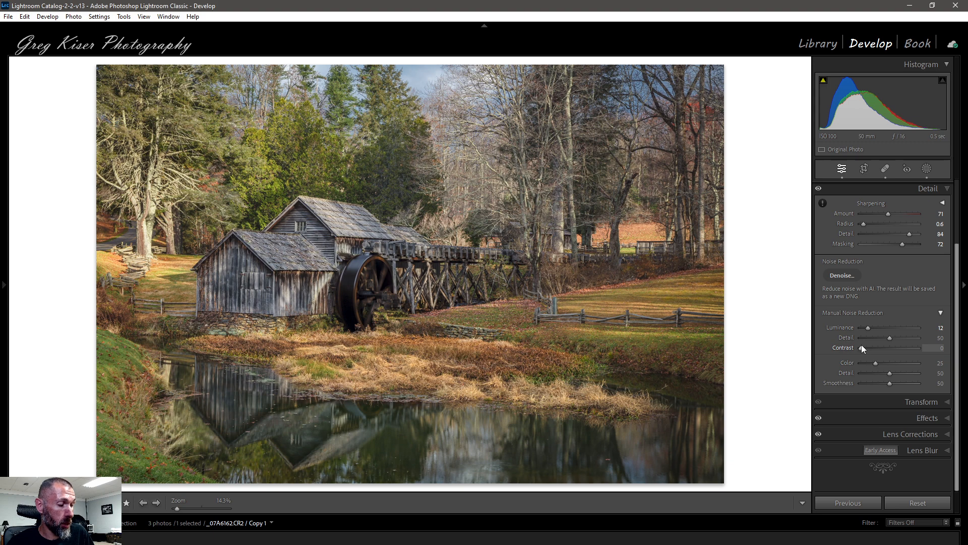
pyautogui.press('alt')
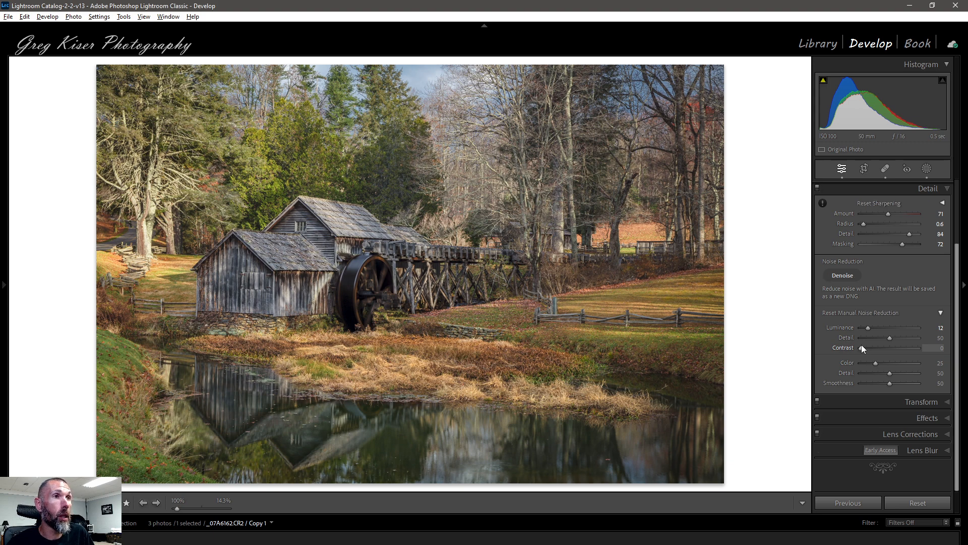